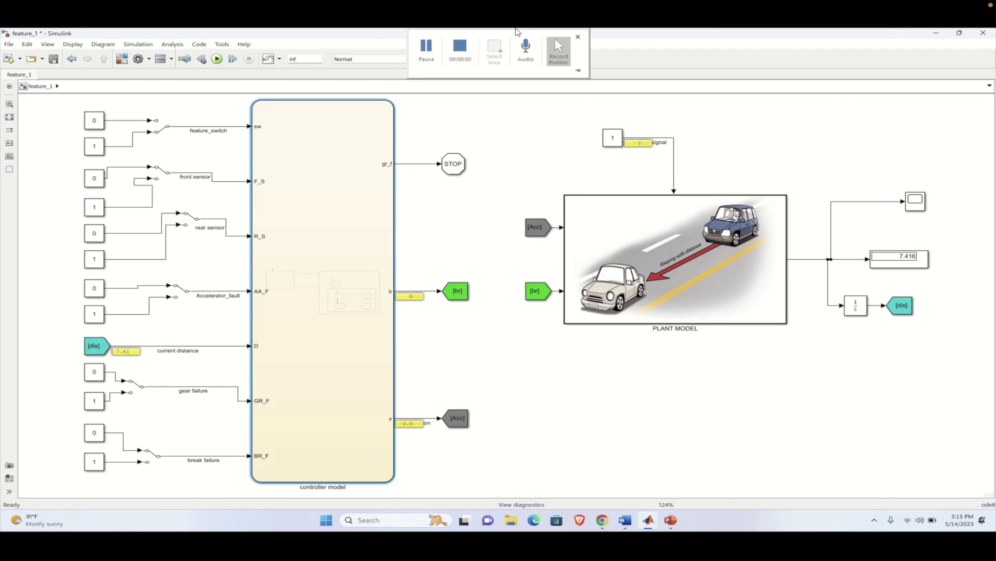
# Open the controller model's Stateflow chart.
pyautogui.click(136, 515)
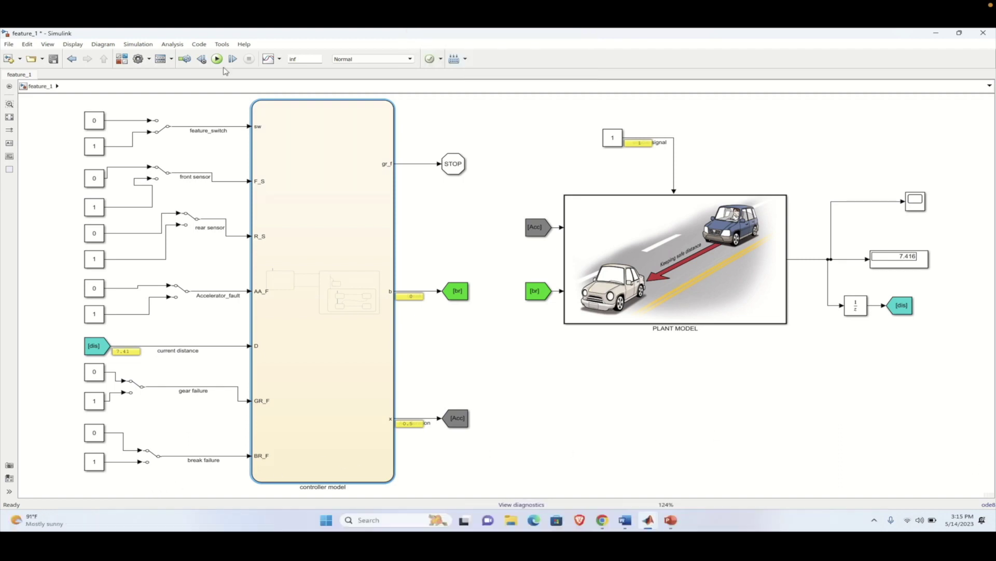
pyautogui.doubleClick(310, 182)
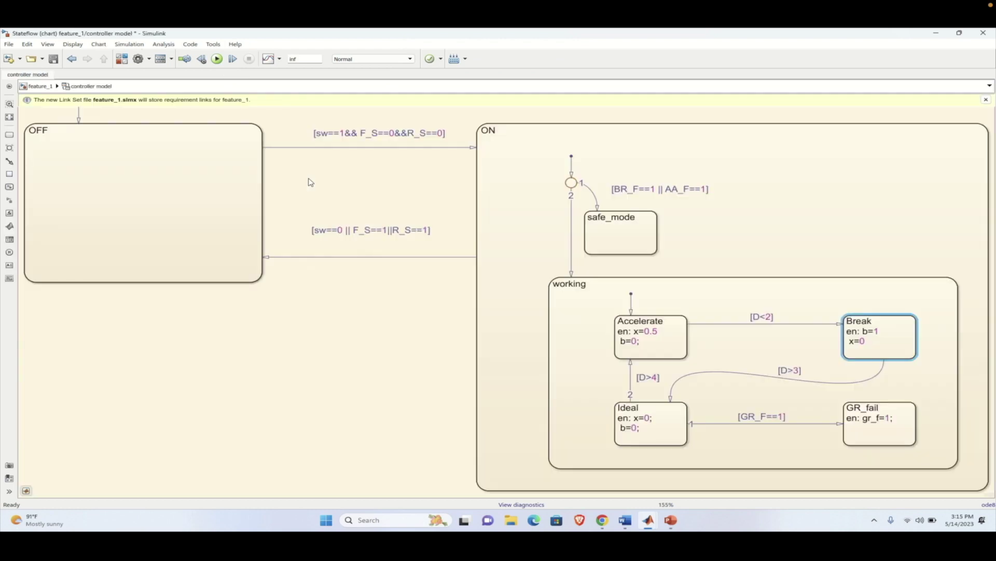
pyautogui.click(363, 149)
pyautogui.rightClick(364, 150)
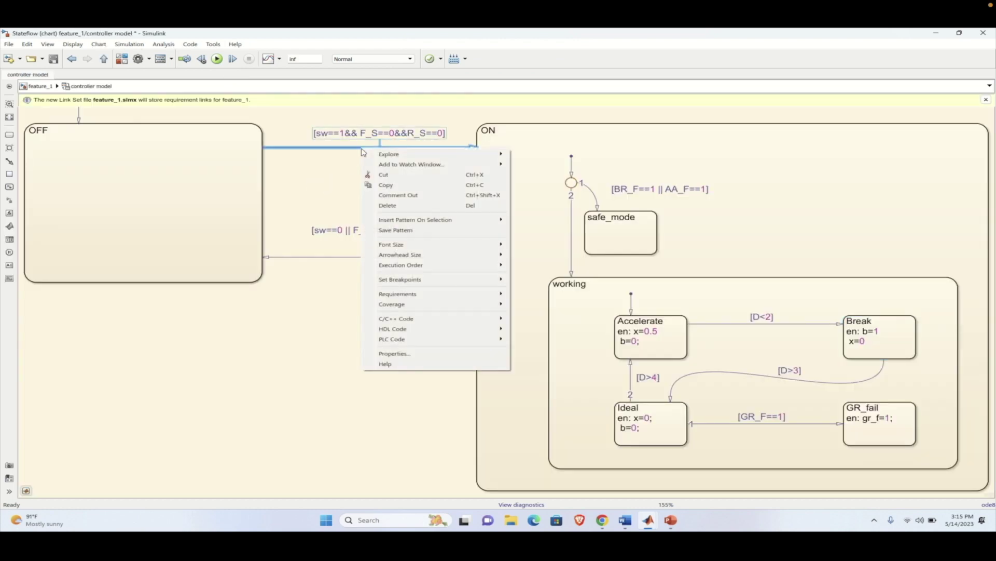
pyautogui.click(886, 216)
pyautogui.click(886, 216)
# Set a When Transition is Valid breakpoint on the [D<2] transition from Accelerate to Break.
pyautogui.click(803, 327)
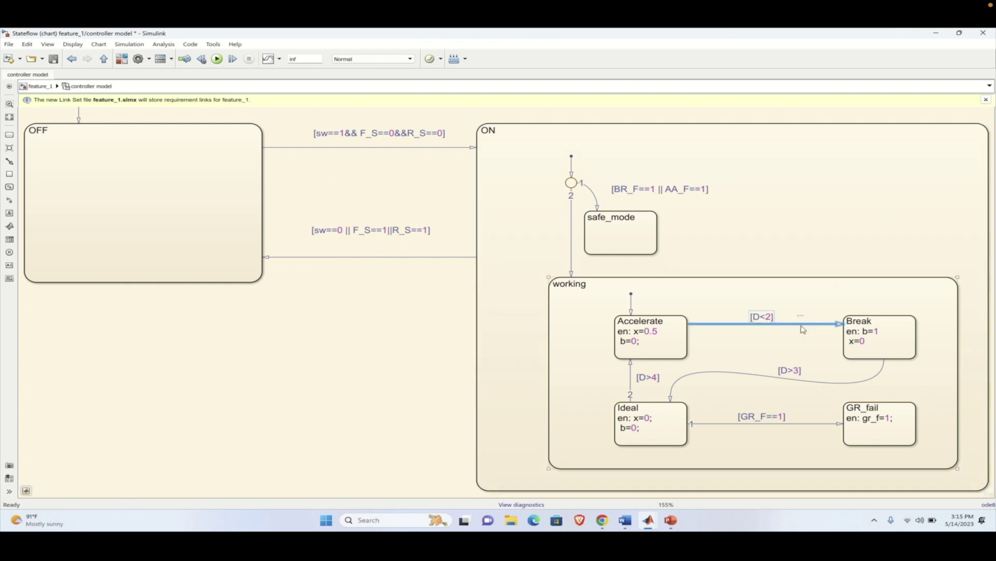
pyautogui.rightClick(803, 329)
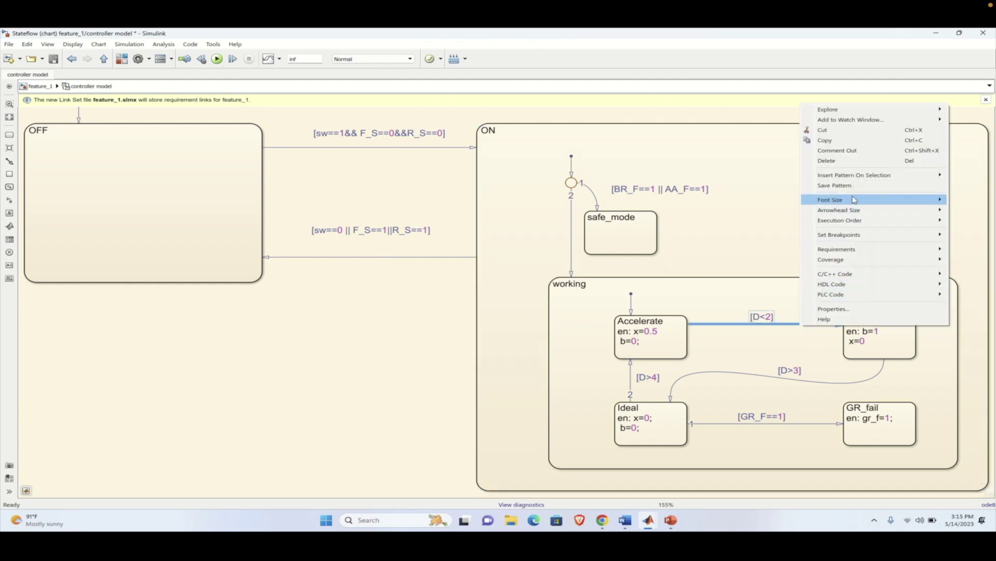
pyautogui.moveTo(865, 234)
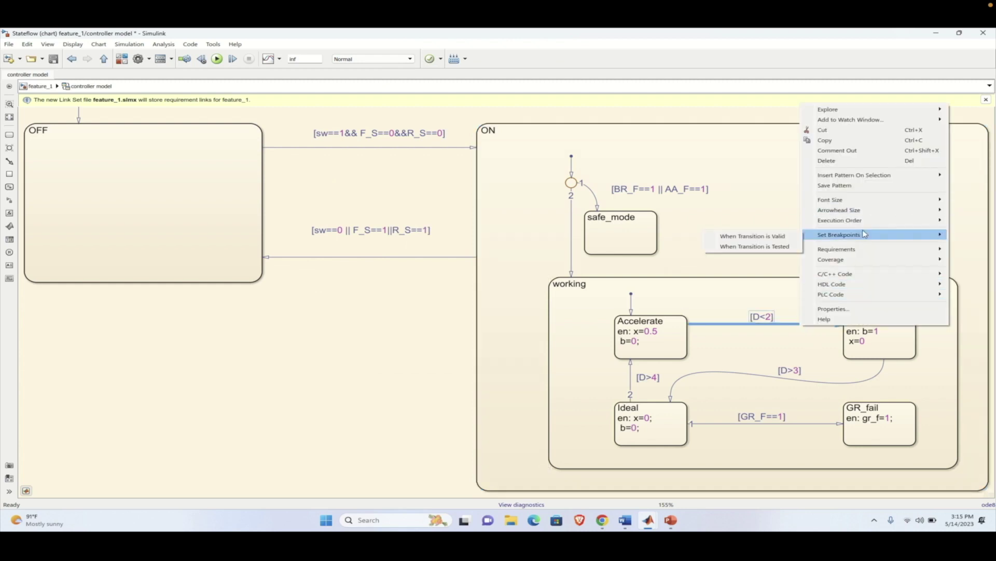
pyautogui.click(797, 238)
# Set a When Transition is Valid breakpoint on the [GR_F==1] transition from Ideal to GR_fail.
pyautogui.click(770, 424)
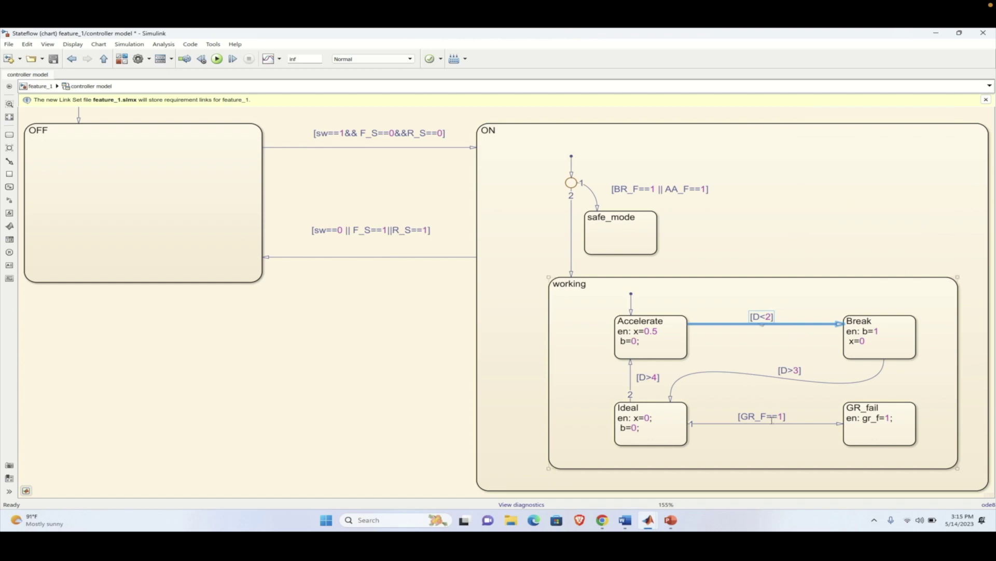
pyautogui.click(772, 423)
pyautogui.rightClick(773, 425)
pyautogui.moveTo(836, 299)
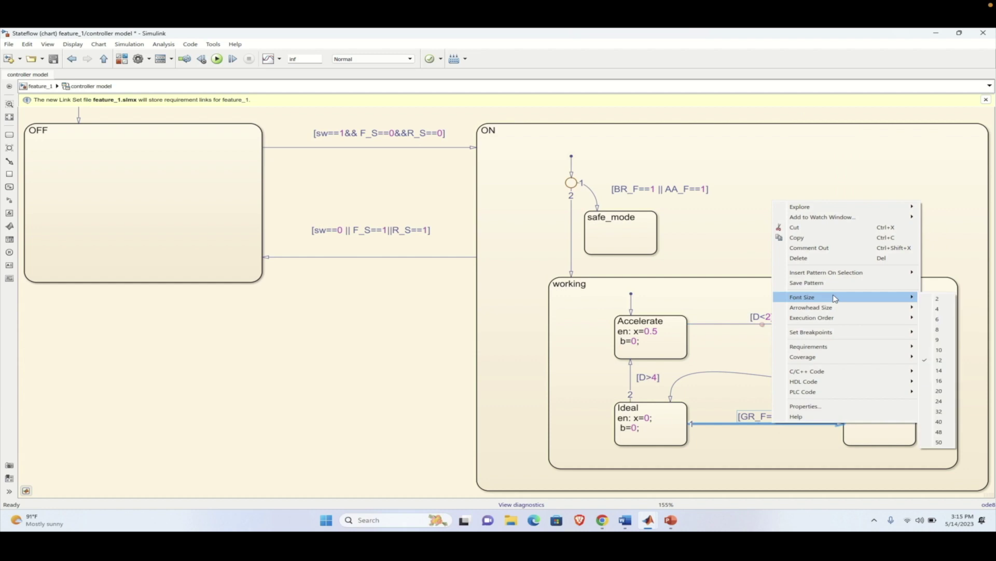
pyautogui.moveTo(842, 339)
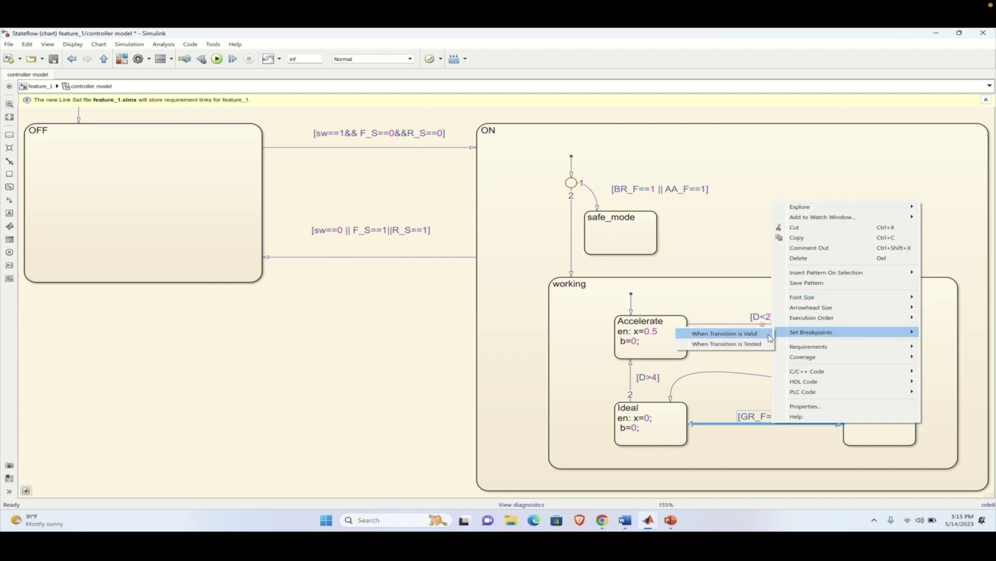
pyautogui.press('Escape')
pyautogui.press('Escape')
# Set a breakpoint on the curved [D>3] transition from Break to Ideal.
pyautogui.click(751, 375)
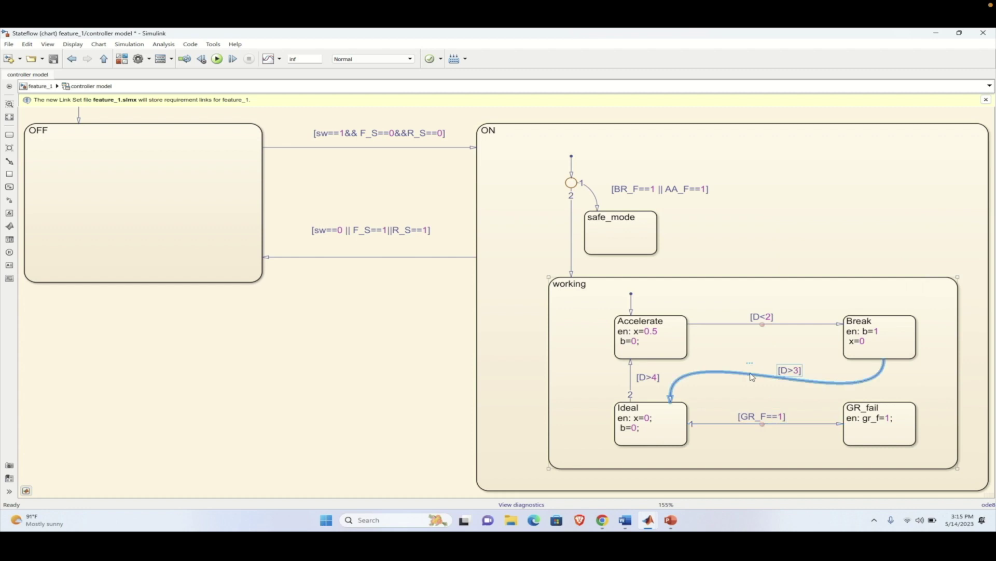
pyautogui.rightClick(753, 376)
pyautogui.moveTo(802, 282)
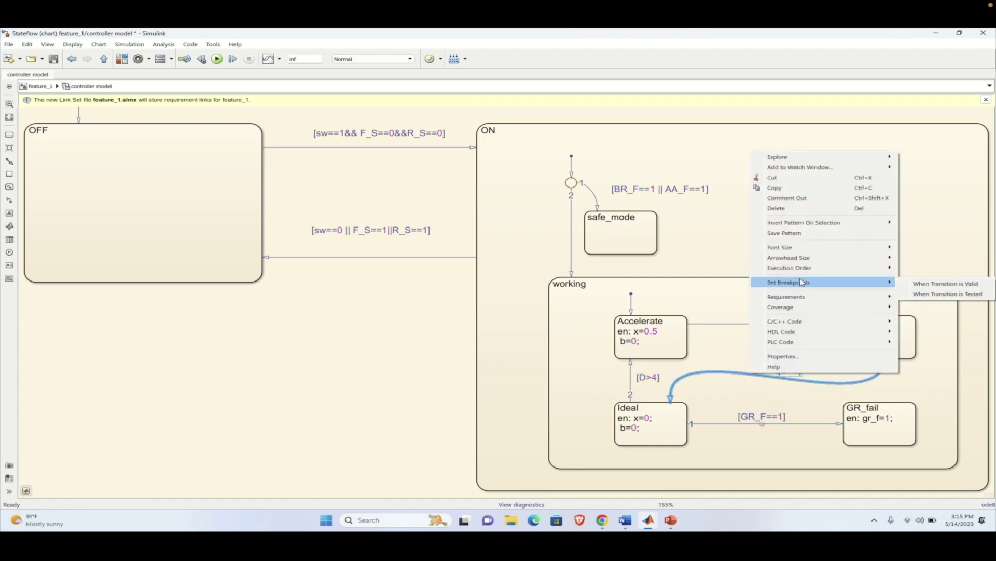
pyautogui.click(937, 295)
# Clear the transition selection and run the simulation with the breakpoints active.
pyautogui.click(716, 240)
pyautogui.click(218, 59)
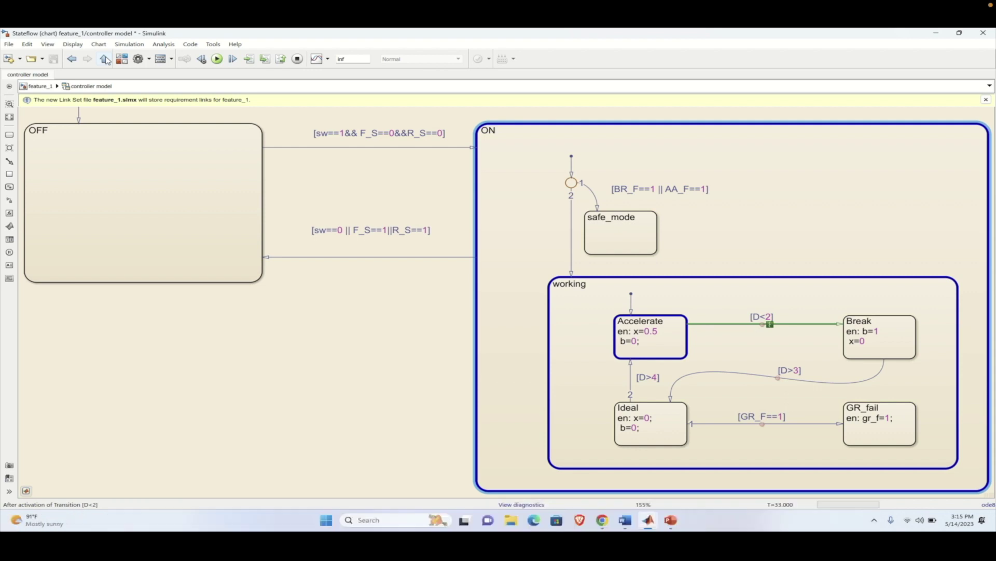
# Go up to the top-level model and examine the current distance input and the controller outputs.
pyautogui.moveTo(516, 325)
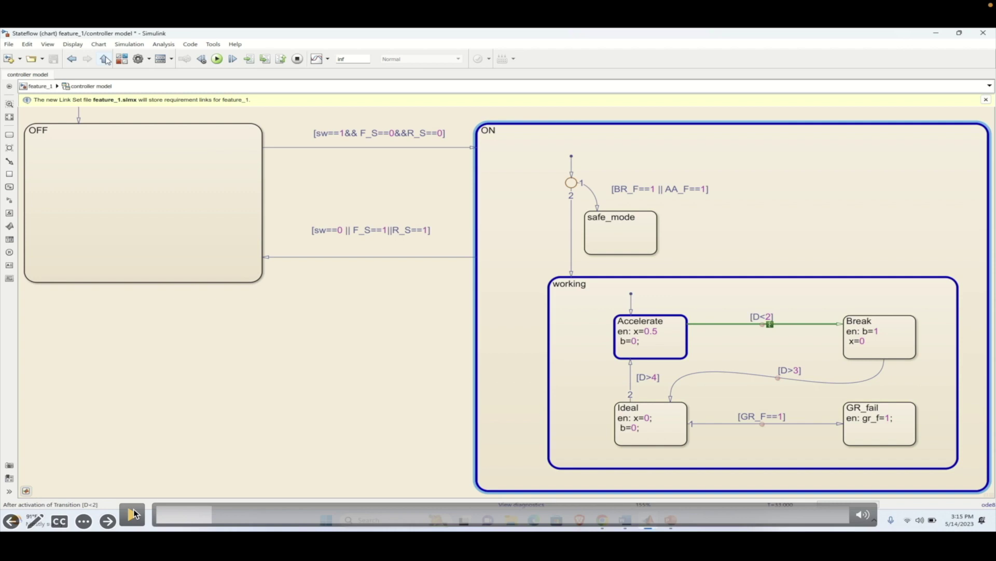
pyautogui.moveTo(207, 468)
pyautogui.click(138, 514)
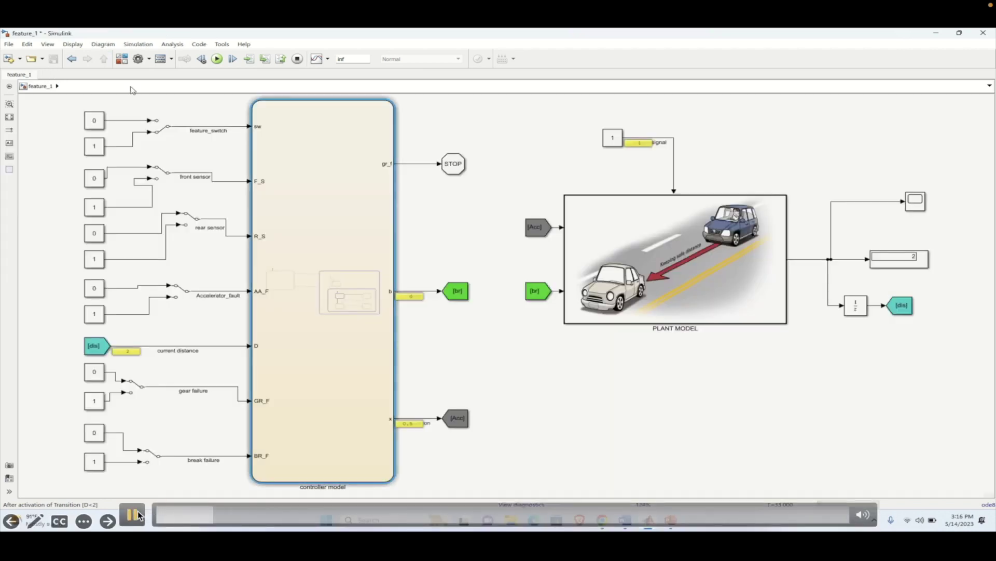
pyautogui.click(138, 514)
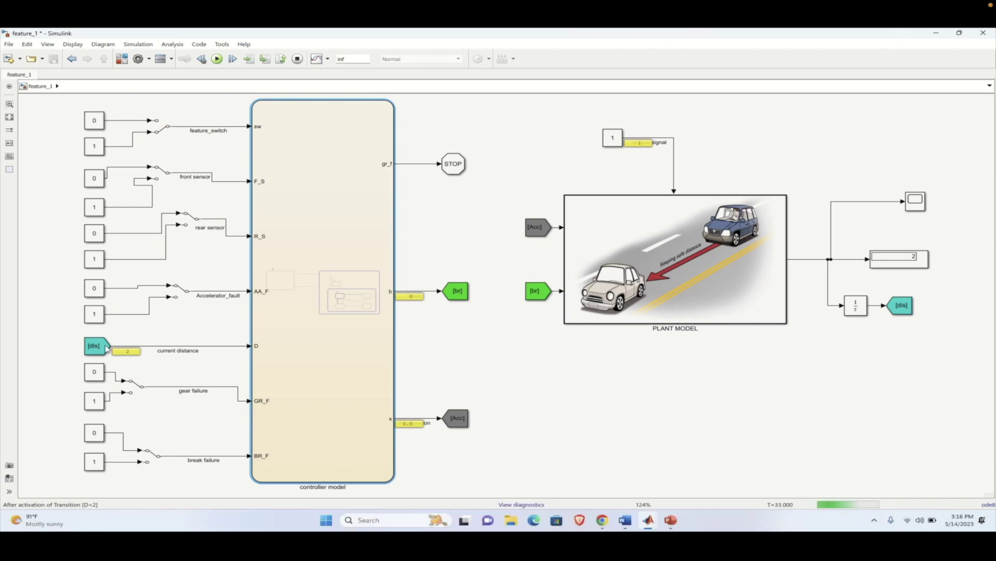
pyautogui.moveTo(222, 378)
pyautogui.click(129, 514)
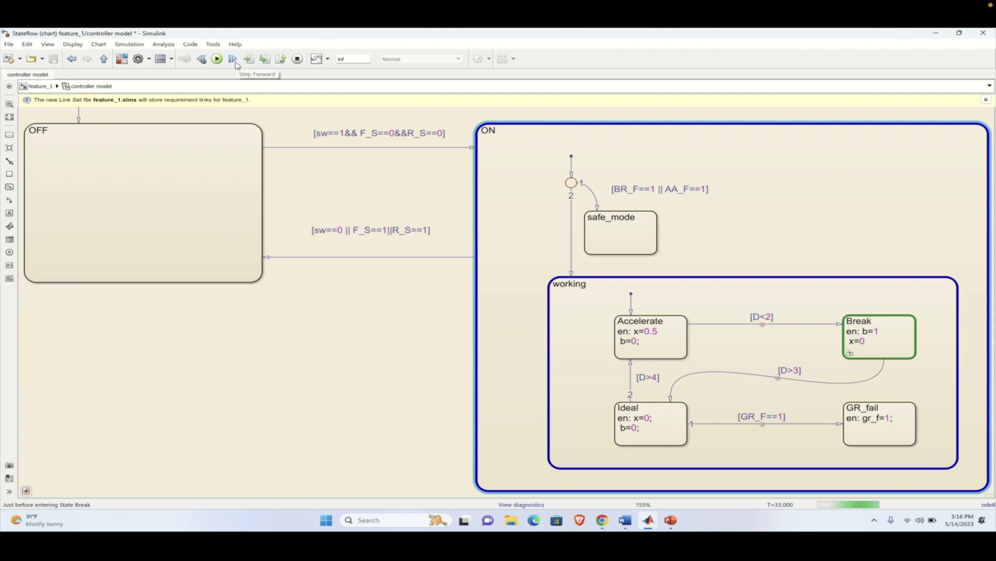
# Step over the chart execution from entering the Break state to testing the ON-to-OFF transition.
pyautogui.click(265, 62)
pyautogui.click(266, 61)
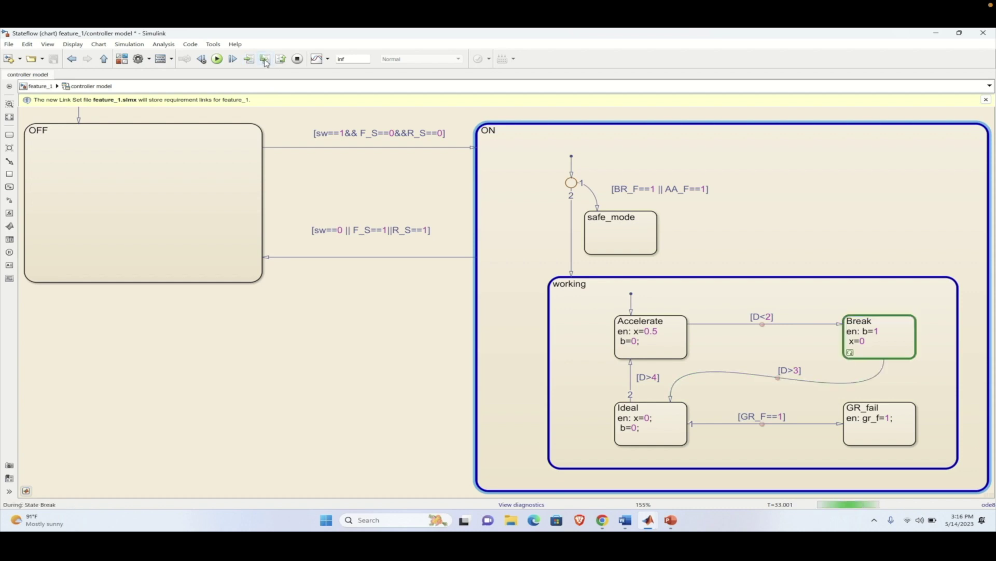
pyautogui.click(266, 61)
pyautogui.click(265, 62)
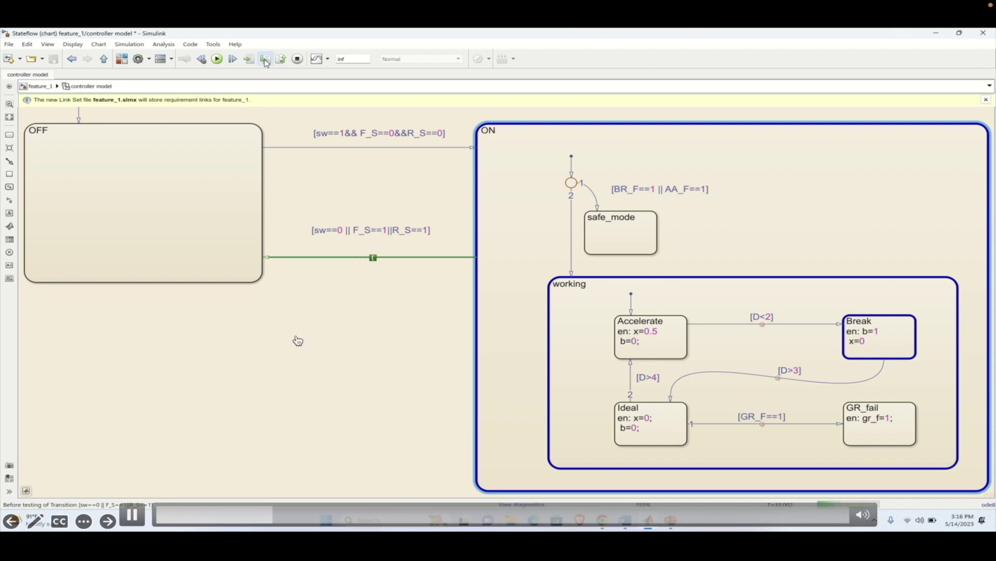
pyautogui.click(131, 518)
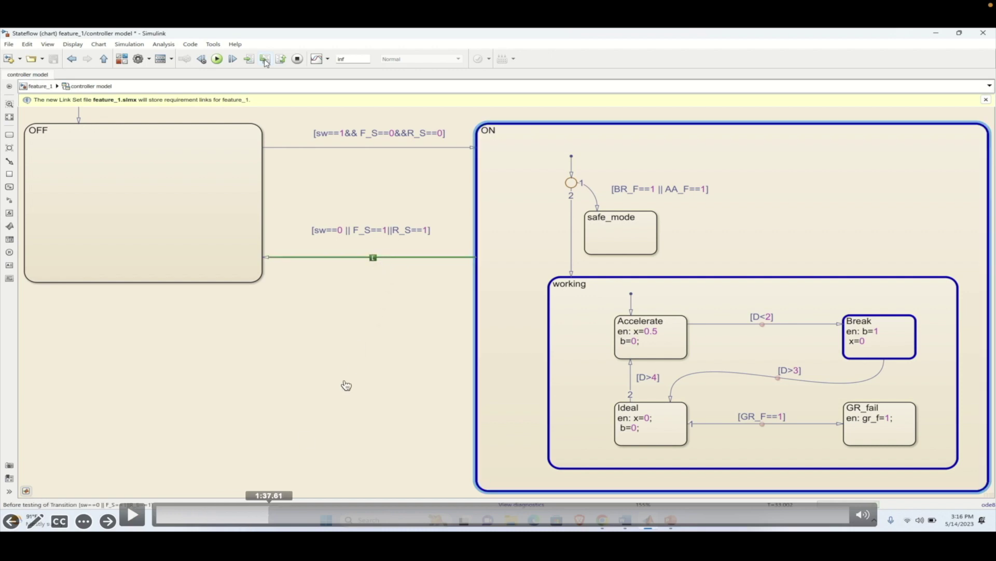
pyautogui.click(282, 491)
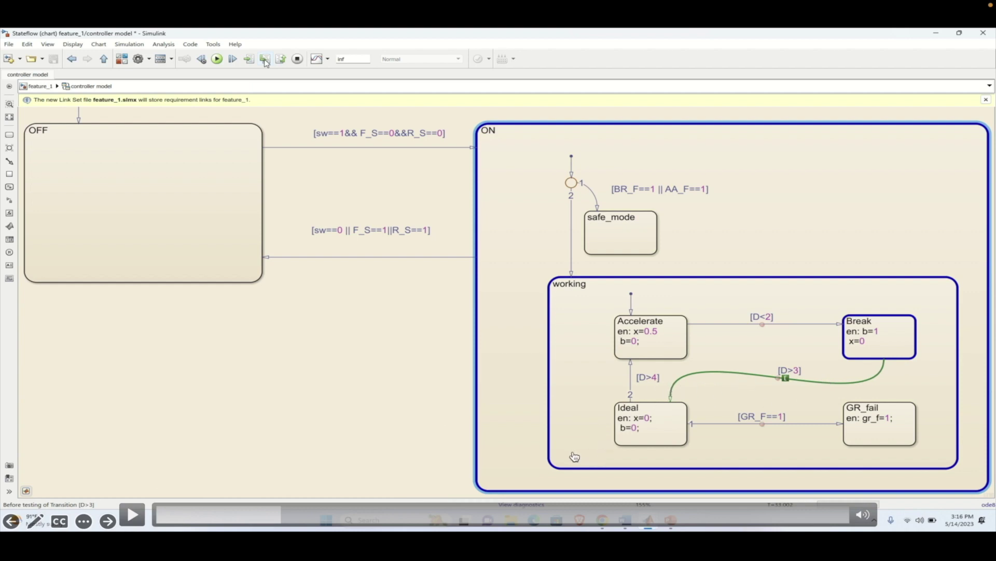
pyautogui.press('space')
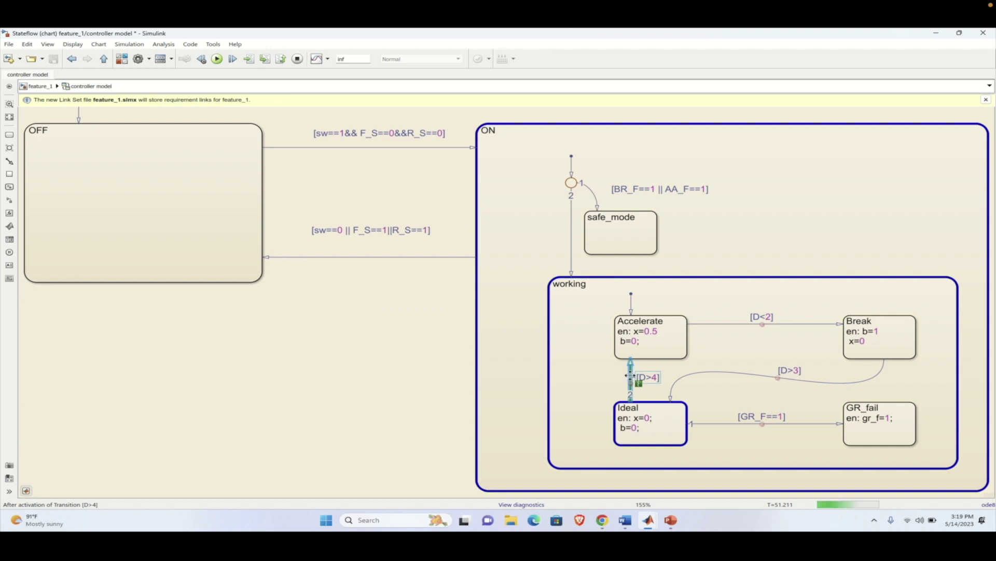
pyautogui.moveTo(689, 409)
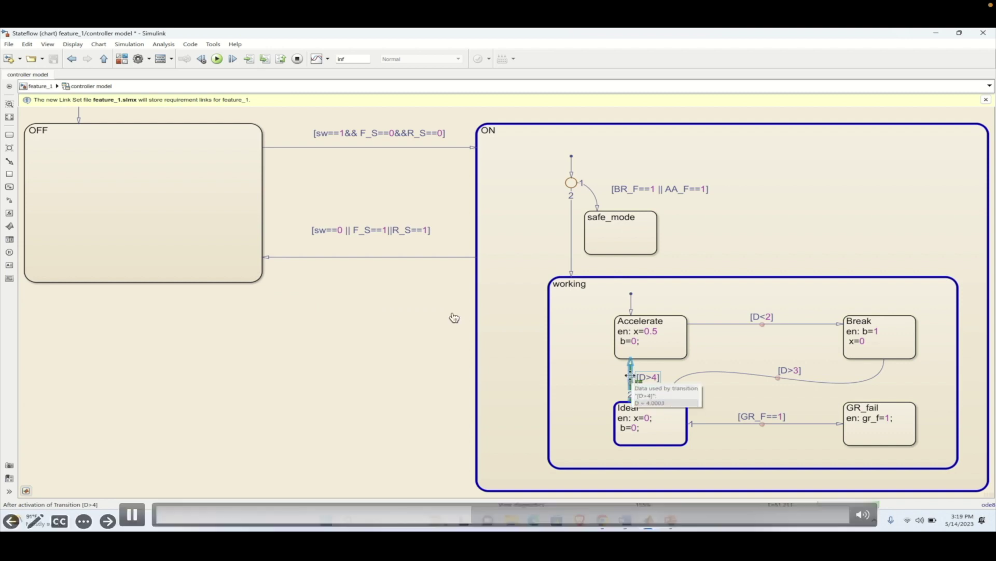
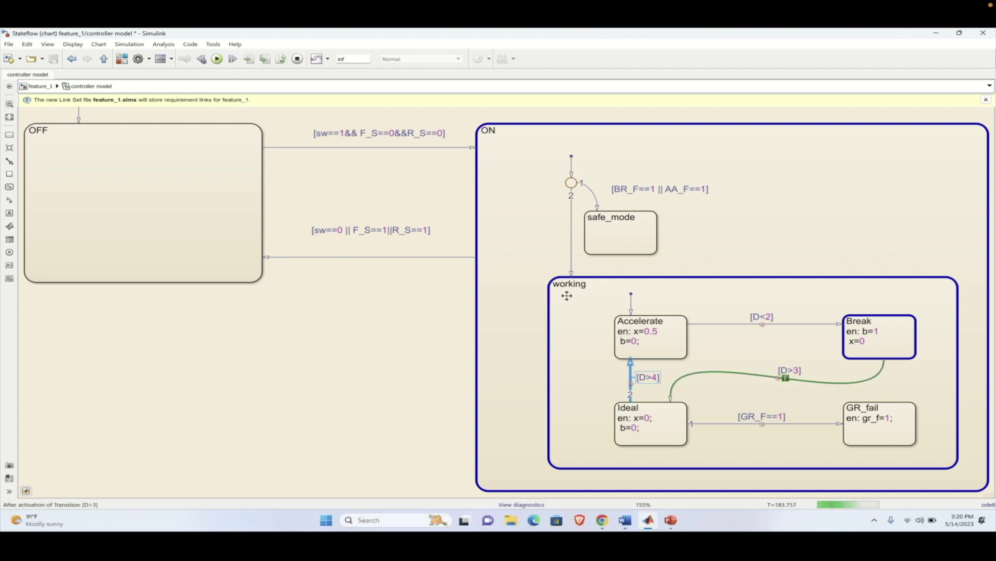
pyautogui.moveTo(408, 508)
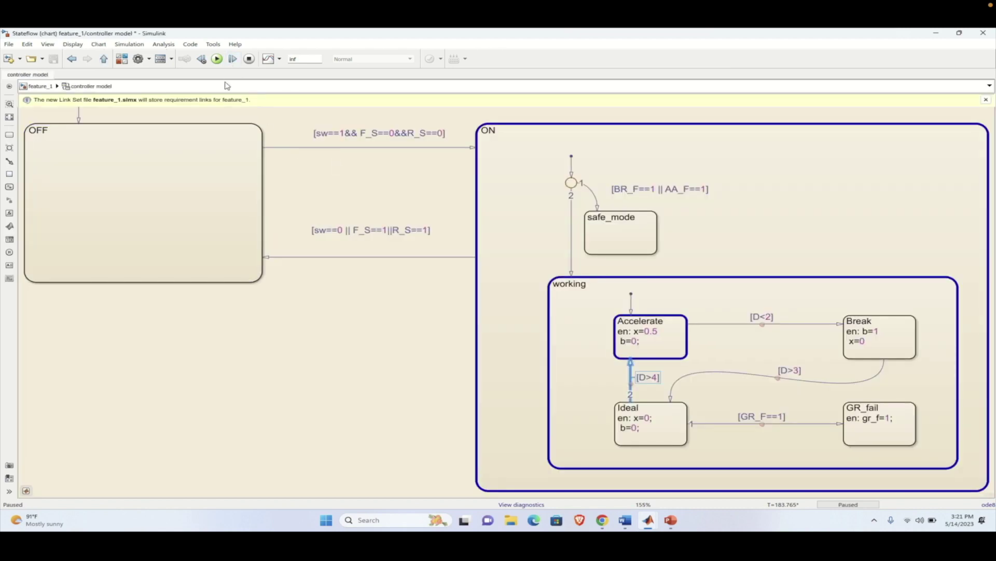
# Check the top-level model, reopen the controller chart and advance the paused simulation by one step.
pyautogui.click(105, 62)
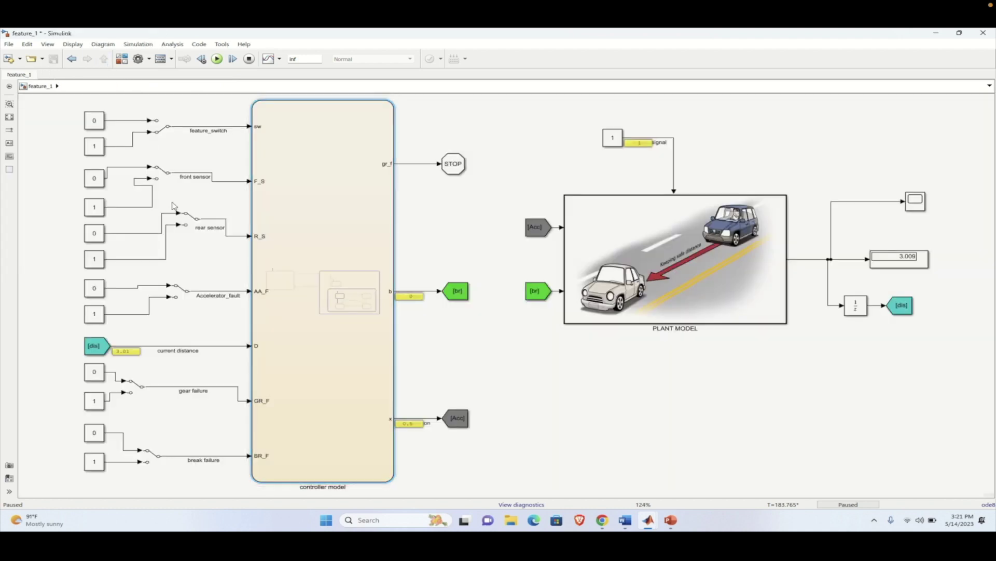
pyautogui.doubleClick(299, 202)
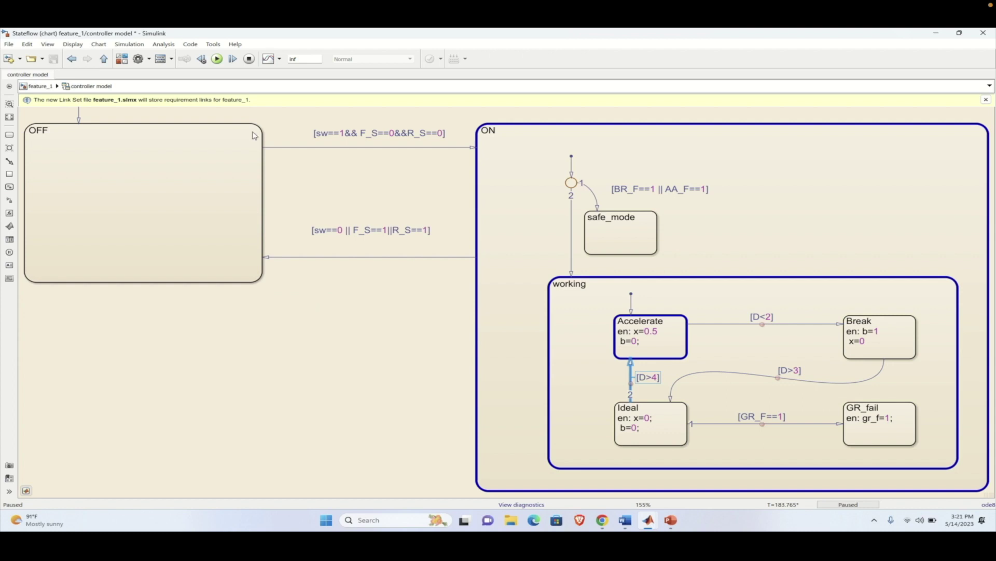
pyautogui.click(233, 59)
# Switch the Accelerator_fault input to 1 in the top-level model and step the simulation forward in the controller chart.
pyautogui.press('Escape')
pyautogui.click(182, 291)
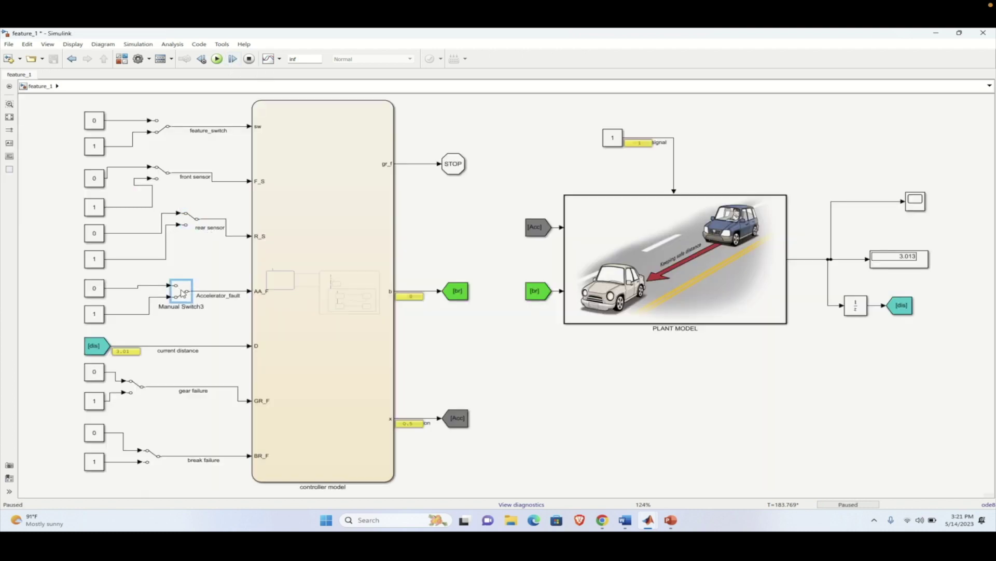
pyautogui.doubleClick(334, 222)
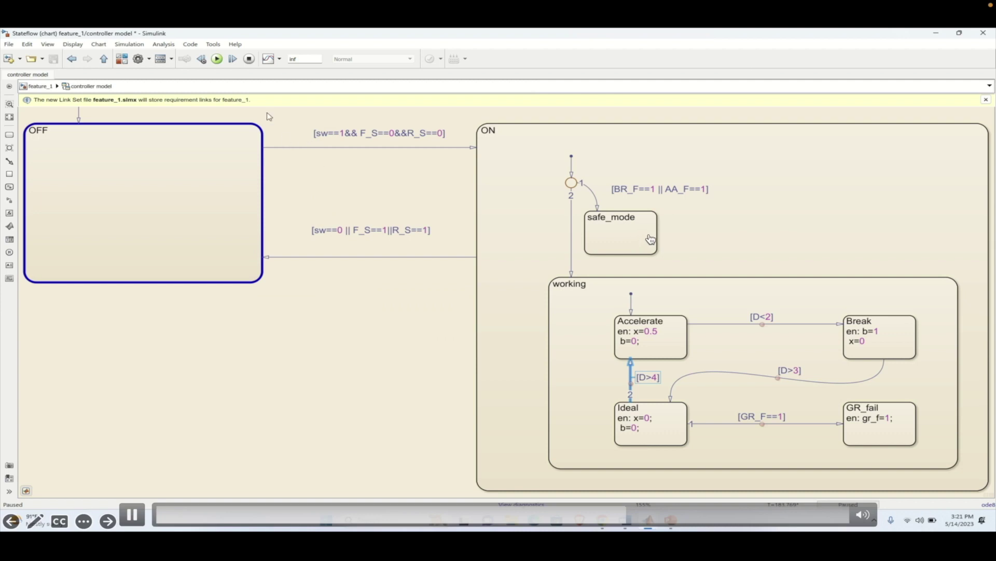
pyautogui.click(233, 59)
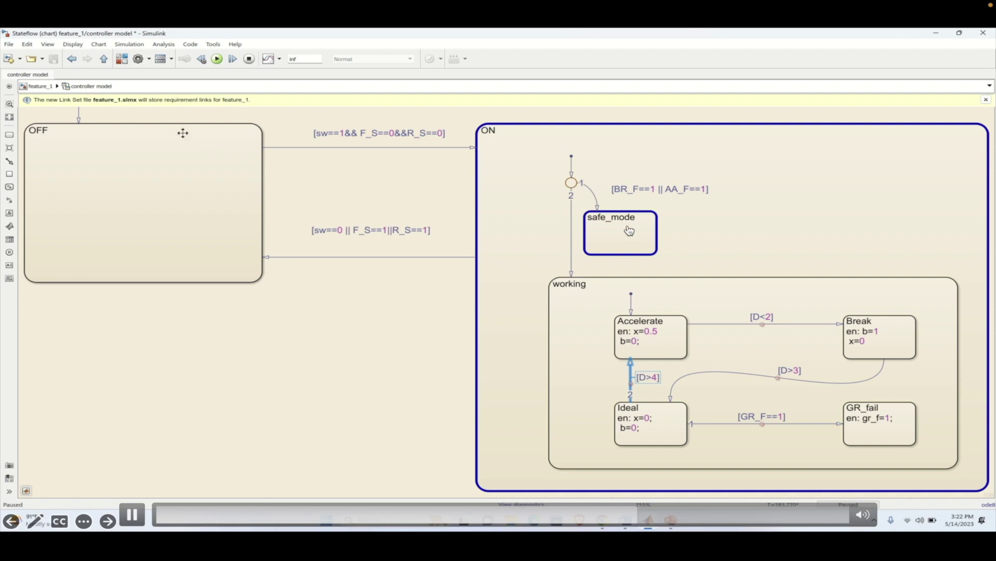
# Switch the Accelerator_fault input back to 0 and advance the simulation one step in the controller chart.
pyautogui.click(104, 61)
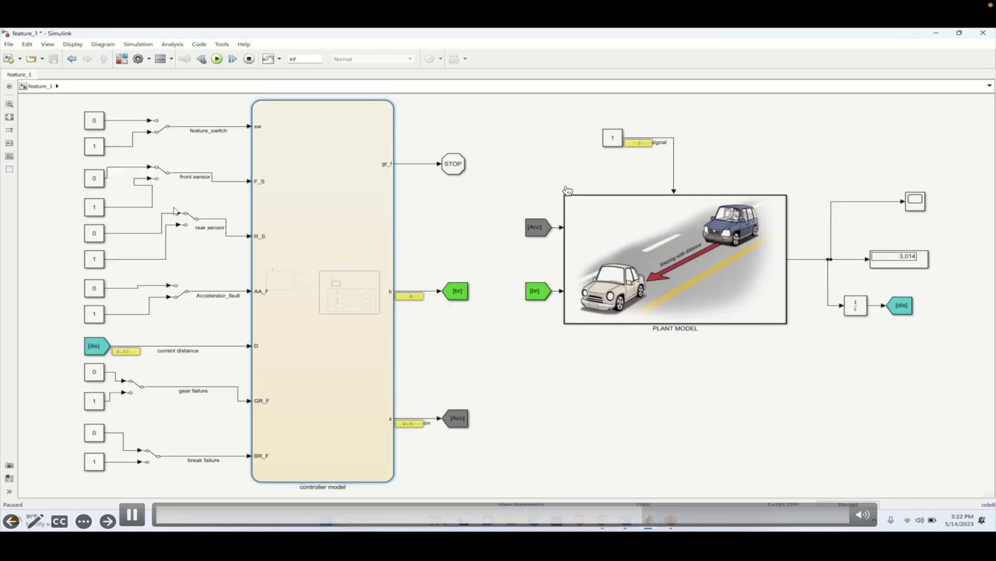
pyautogui.click(189, 218)
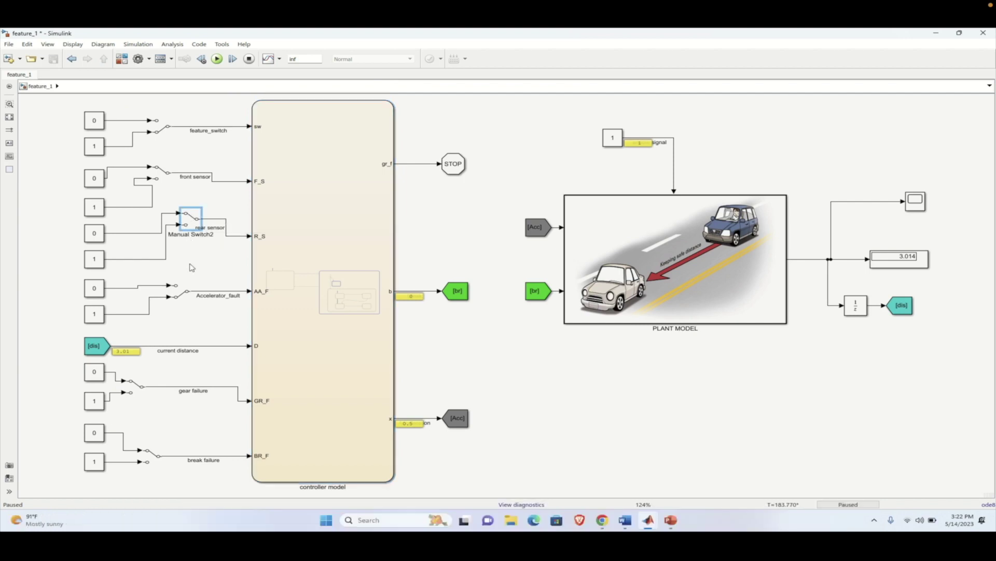
pyautogui.click(184, 292)
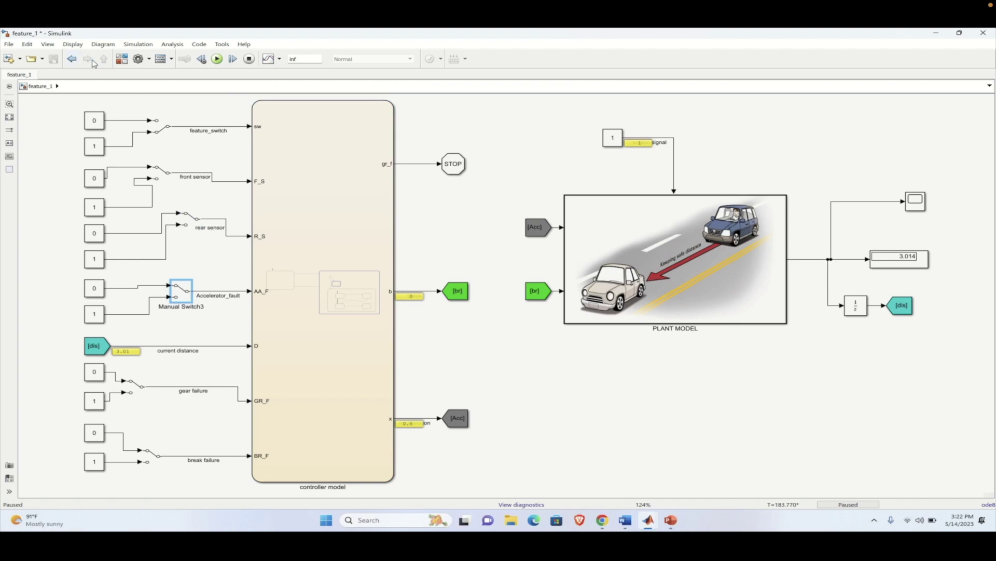
pyautogui.click(267, 154)
pyautogui.doubleClick(267, 155)
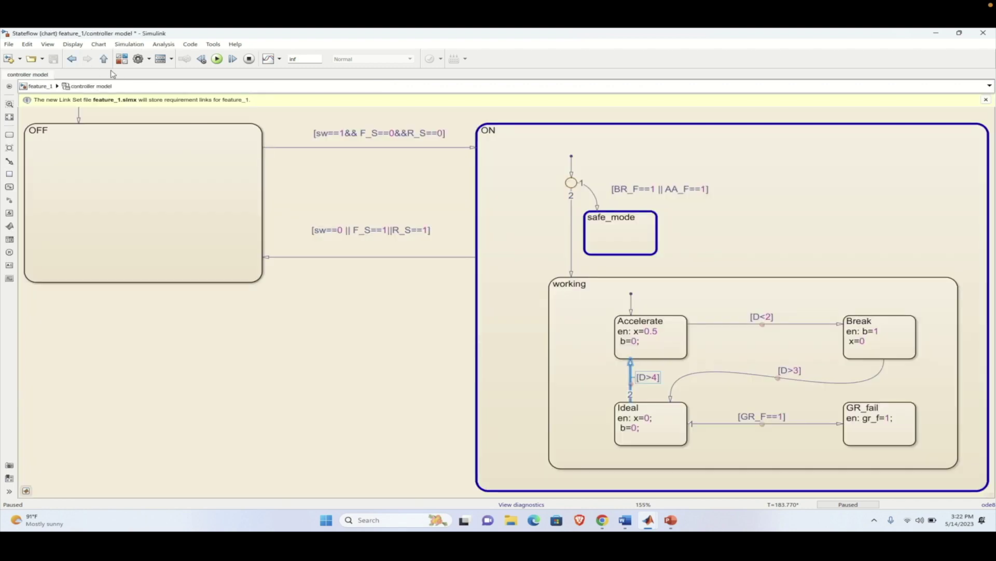
pyautogui.click(234, 61)
# Set the feature_switch input to 0, step the simulation forward in the chart and return to the top-level model.
pyautogui.click(104, 58)
pyautogui.click(232, 58)
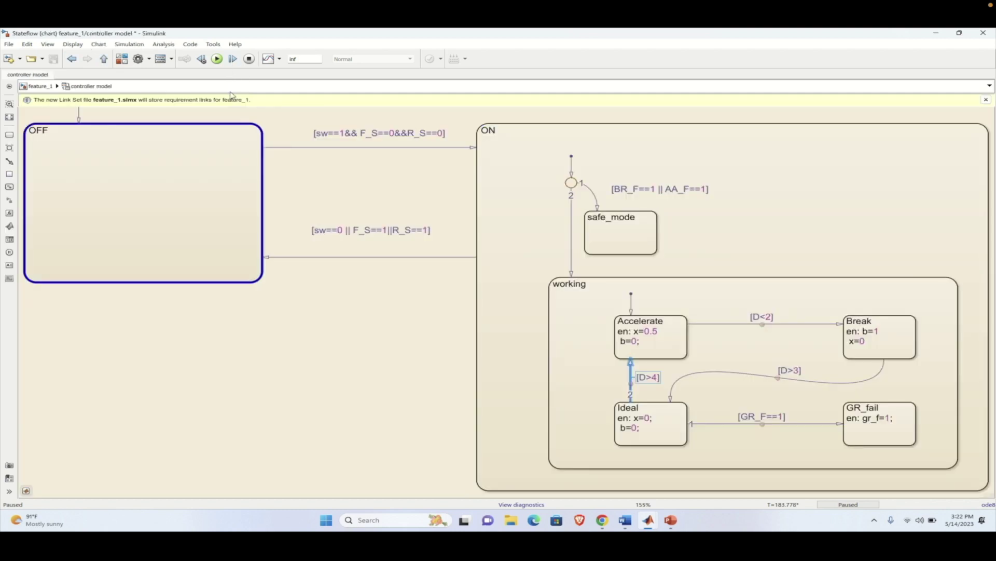
pyautogui.click(105, 59)
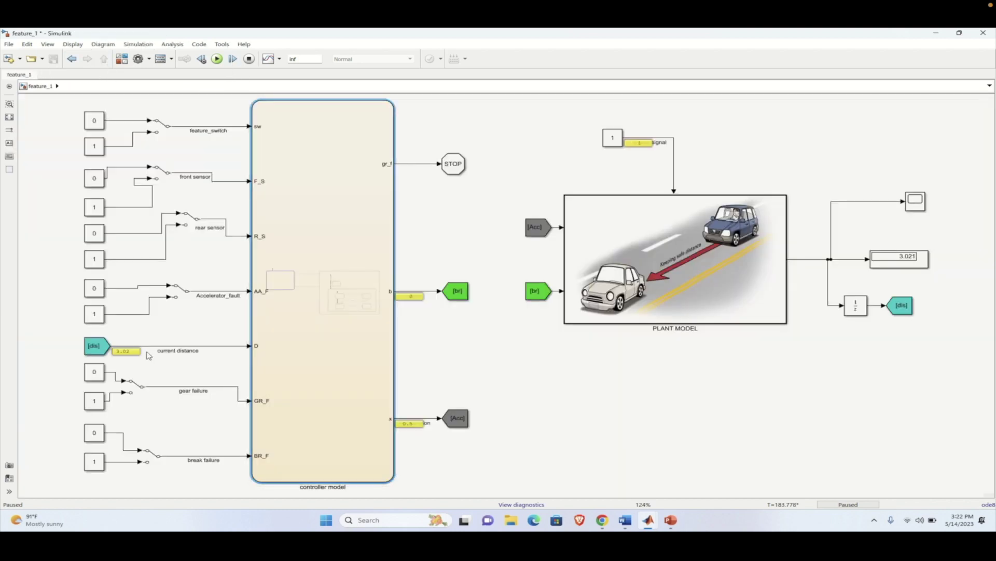
# Set the gear failure and feature_switch inputs to 1 in the top-level model, and reopen the controller chart.
pyautogui.click(134, 390)
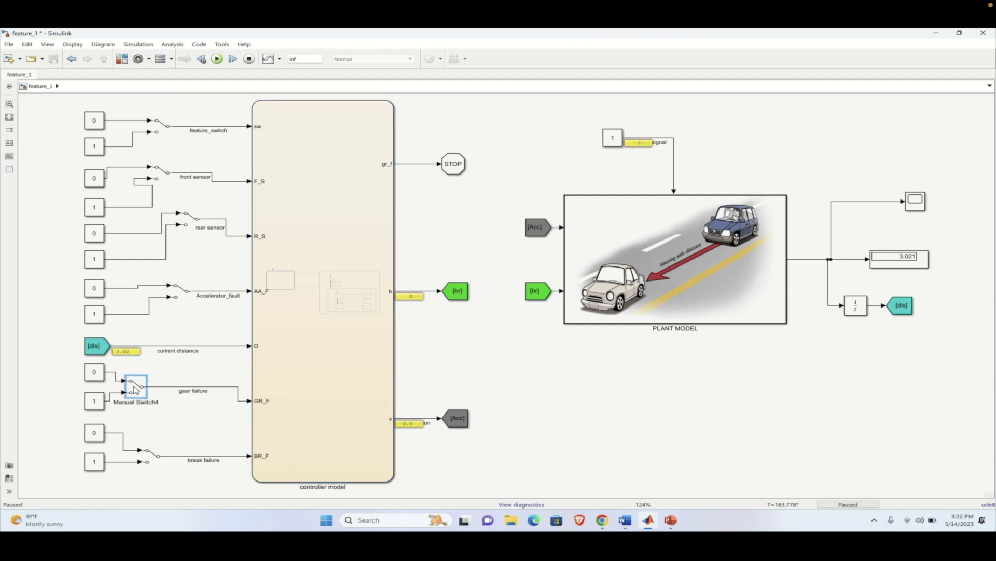
pyautogui.doubleClick(311, 210)
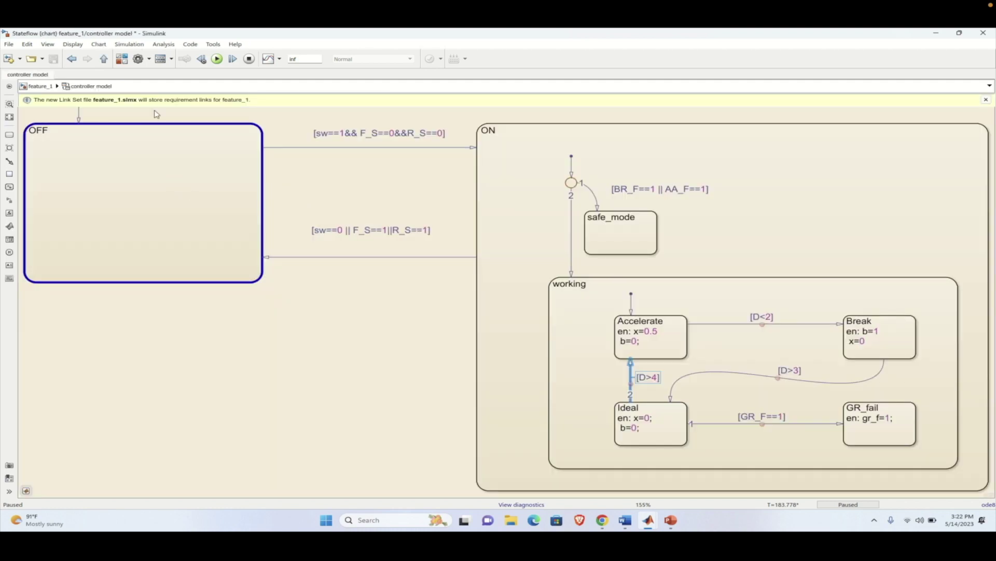
pyautogui.click(103, 60)
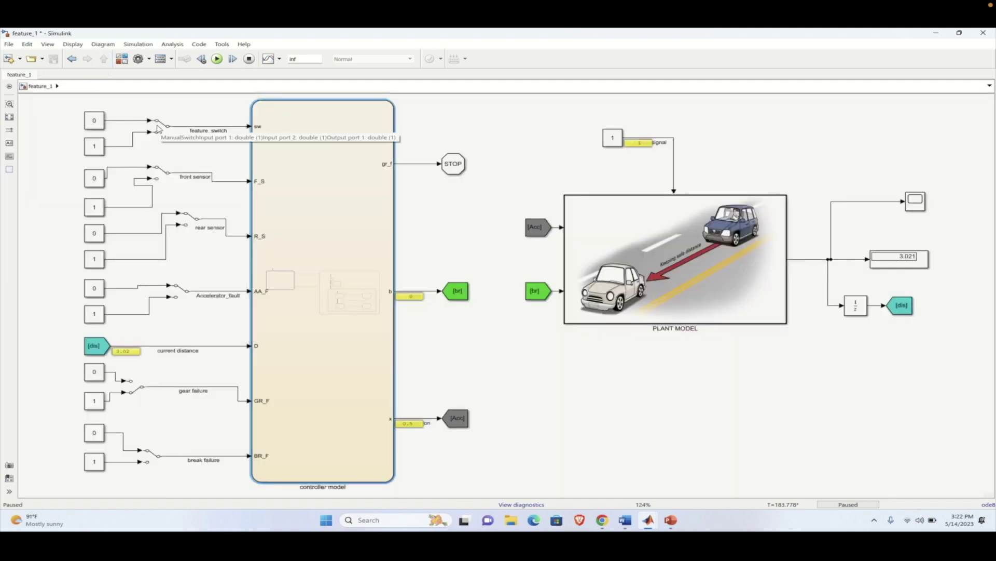
pyautogui.doubleClick(338, 182)
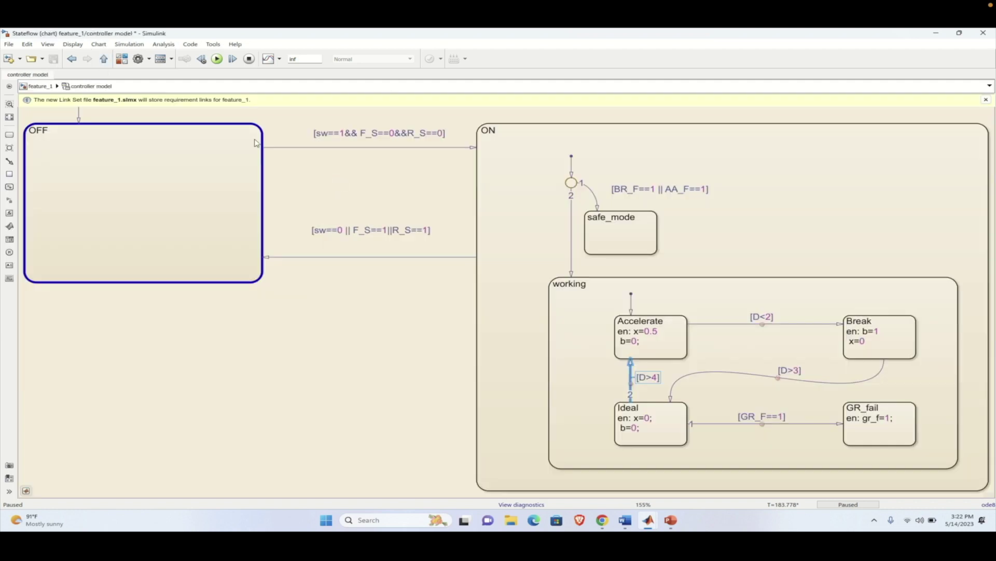
# Advance the paused simulation repeatedly, one step at a time, in the controller chart.
pyautogui.click(234, 61)
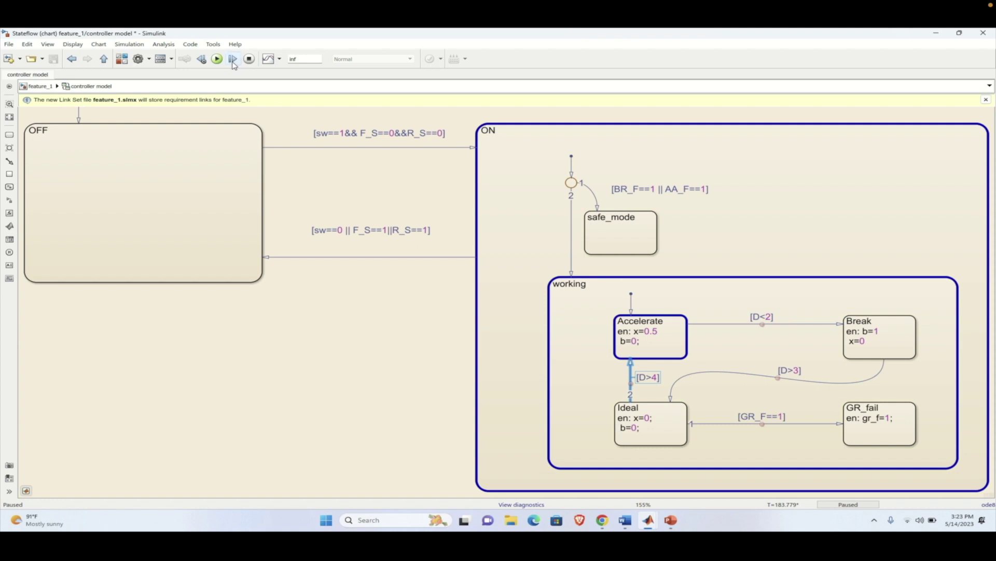
pyautogui.click(233, 59)
pyautogui.click(233, 61)
pyautogui.click(233, 60)
pyautogui.click(233, 61)
pyautogui.click(233, 60)
pyautogui.click(232, 60)
# Continue the simulation to the GR_F==1 transition breakpoint and resume past it until the run ends.
pyautogui.click(217, 59)
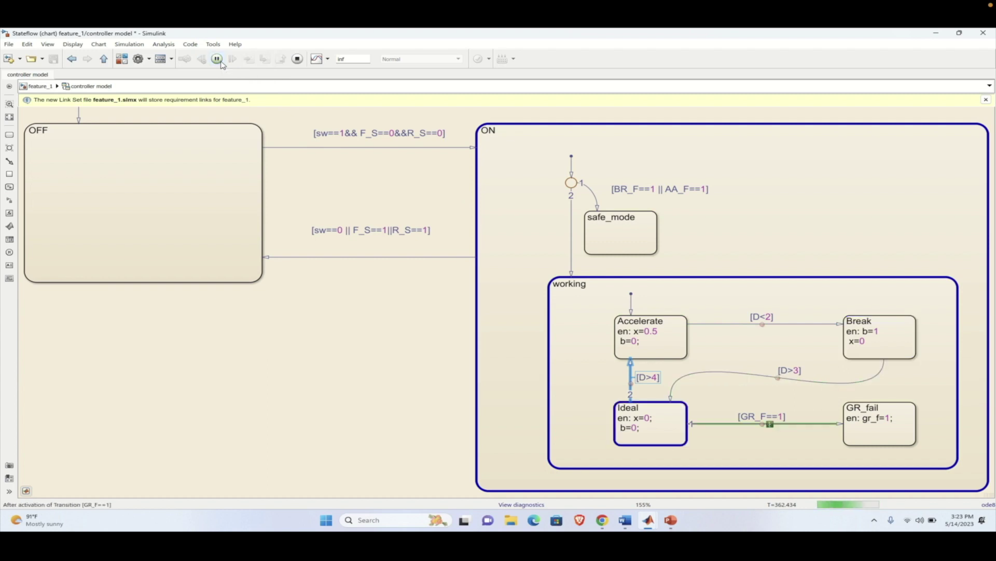
pyautogui.click(218, 60)
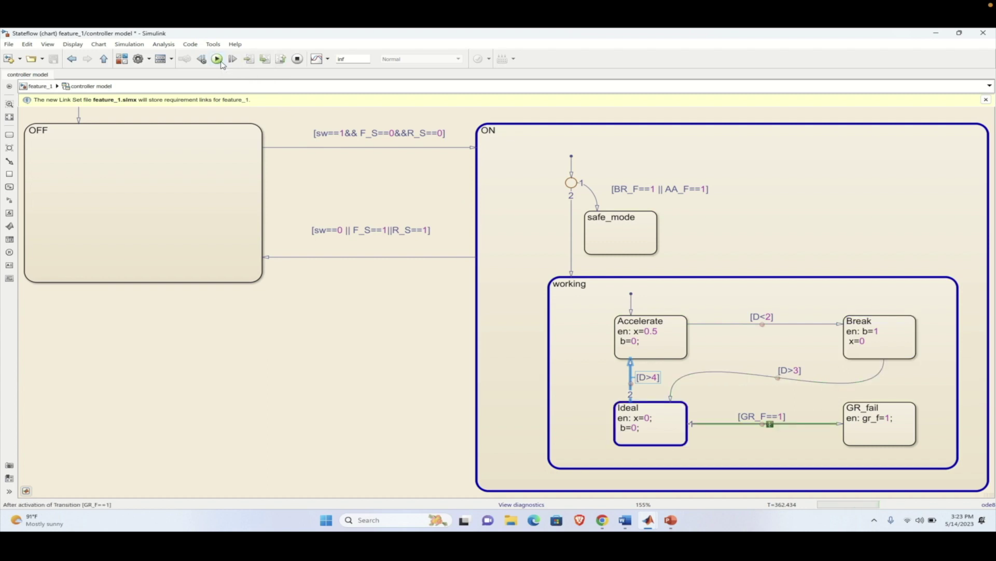
pyautogui.click(217, 59)
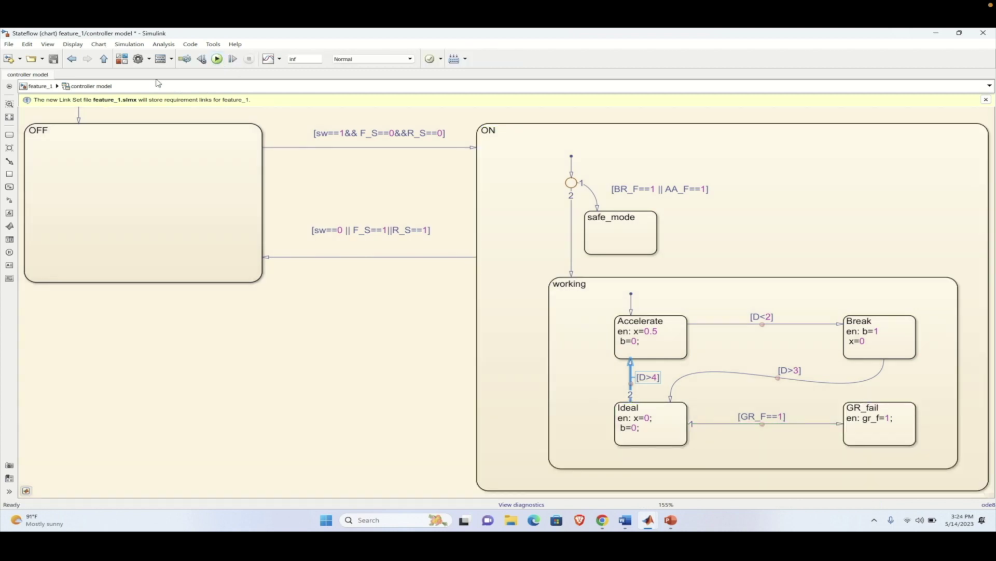
# Switch the gear failure input back to 0 in the top-level model and start a new simulation run.
pyautogui.click(104, 59)
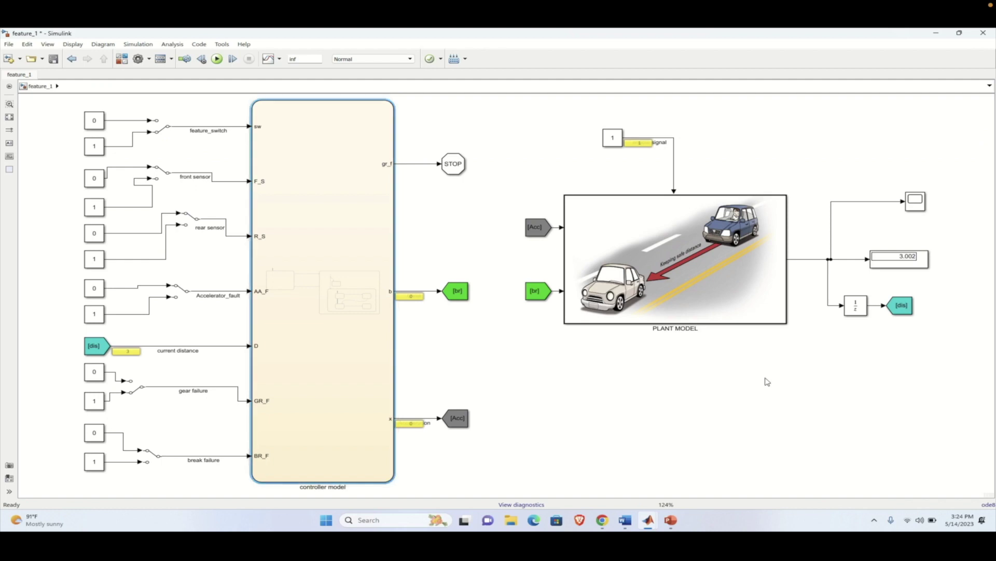
pyautogui.click(319, 220)
pyautogui.click(139, 388)
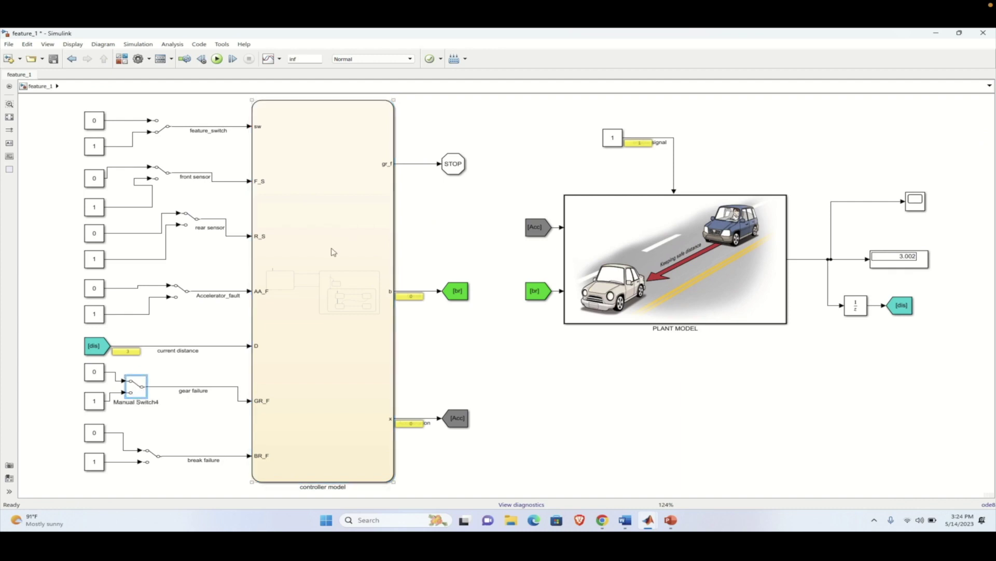
pyautogui.hotkey('ctrl', 't')
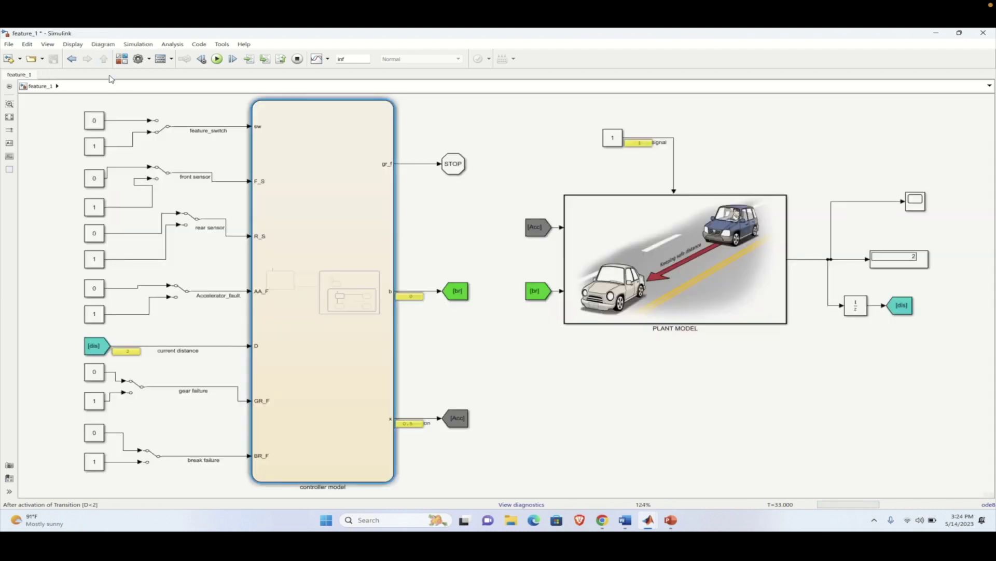
# Open the controller chart and step the simulation past the D<2 transition breakpoint.
pyautogui.click(105, 59)
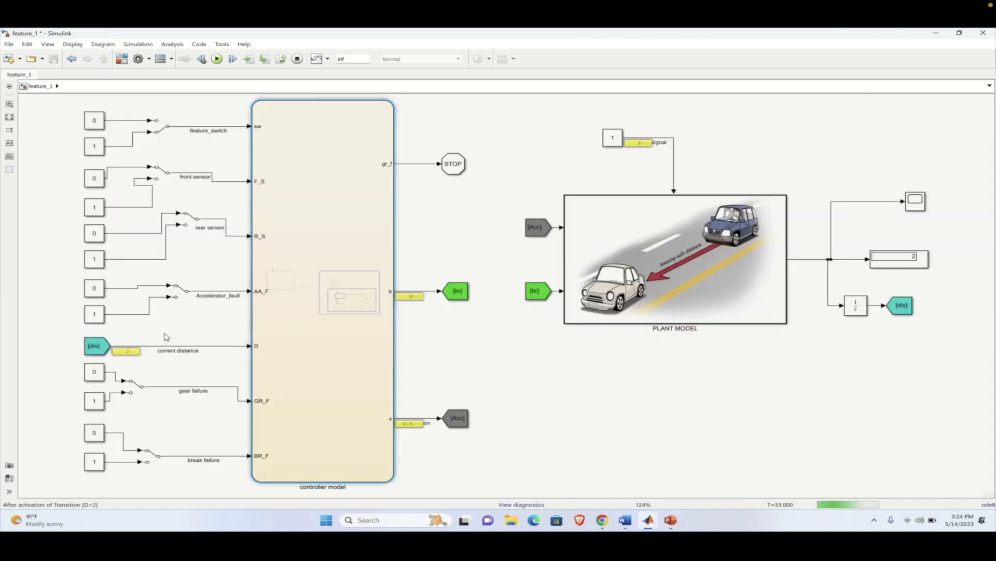
pyautogui.doubleClick(303, 167)
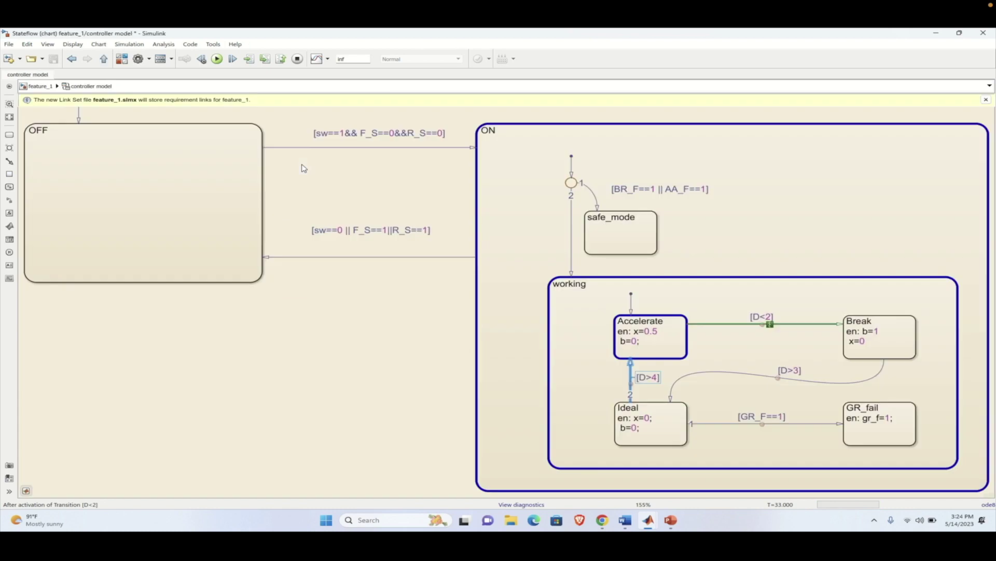
pyautogui.click(233, 59)
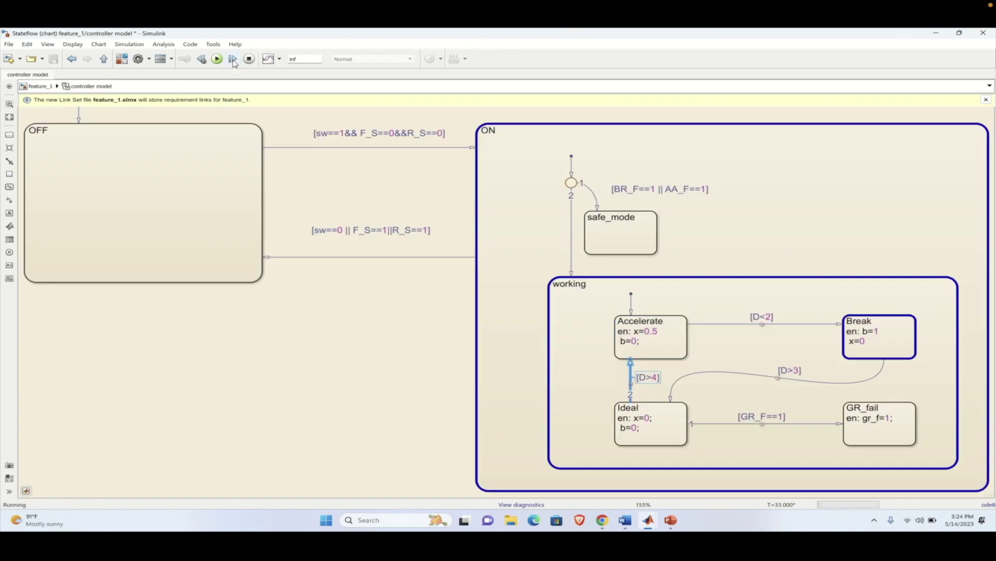
# Set feature_switch to 0 and break failure to 1 in the top-level model, and step the simulation in the chart.
pyautogui.click(104, 58)
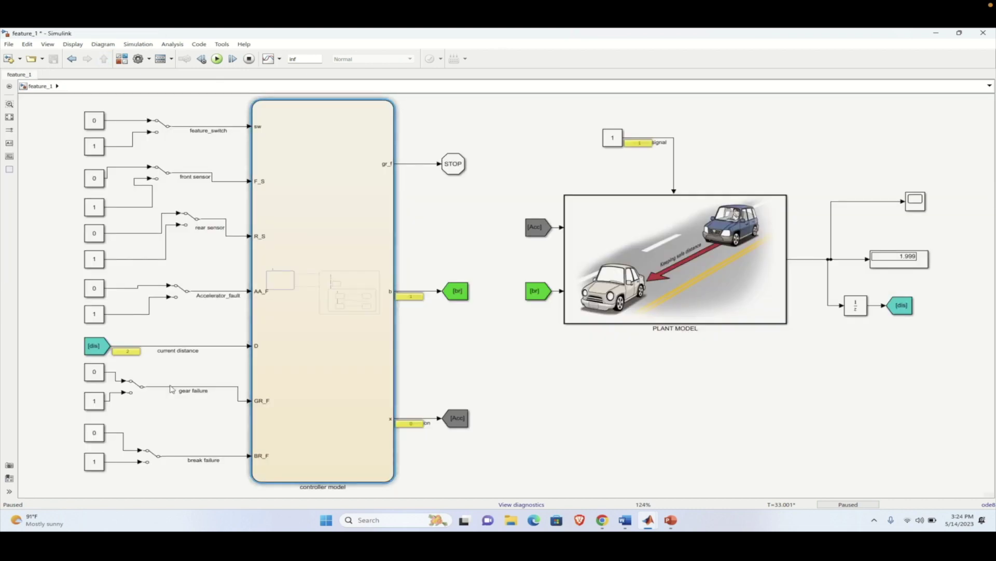
pyautogui.click(151, 455)
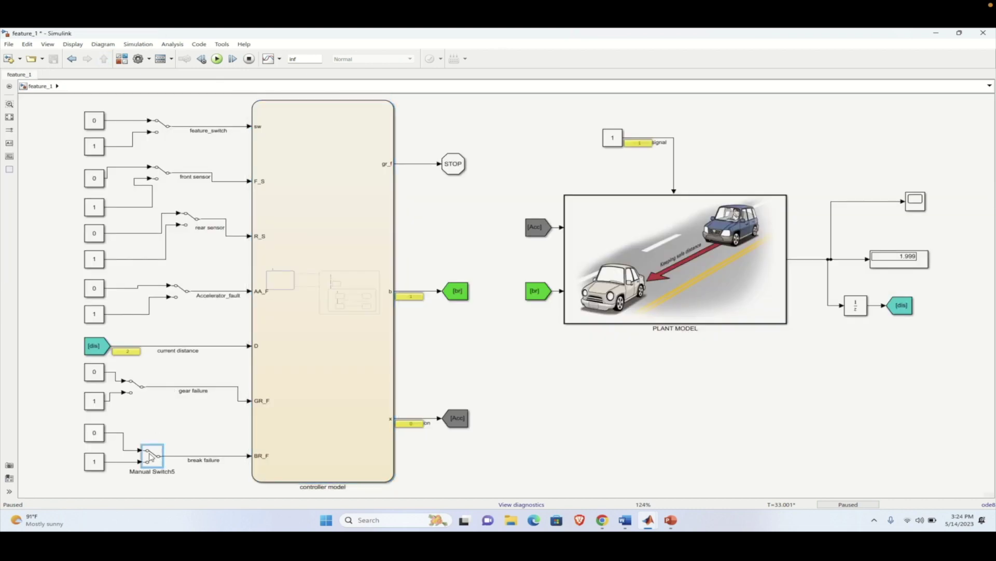
pyautogui.doubleClick(324, 187)
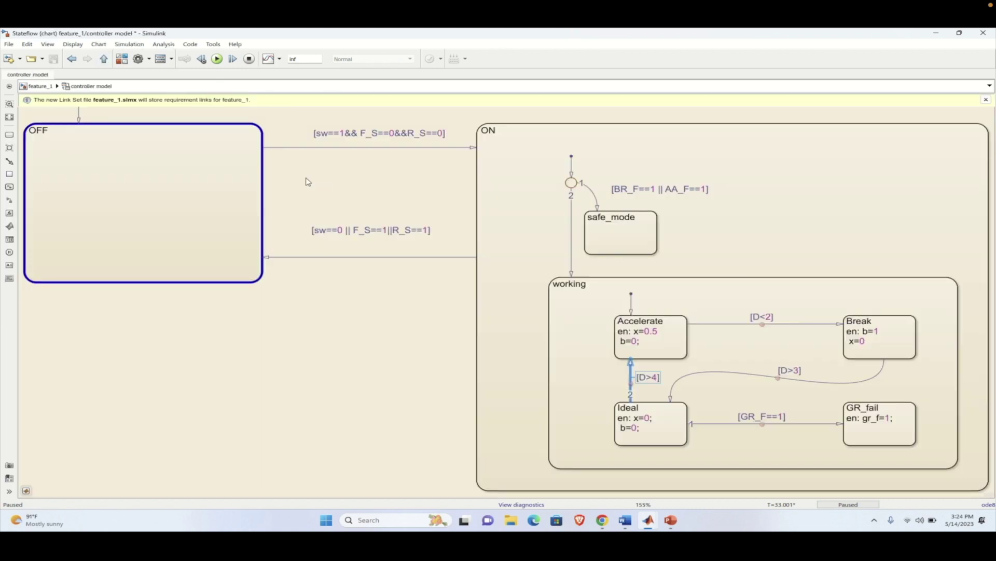
pyautogui.click(234, 60)
# Switch feature_switch back to 1 in the top-level model and advance the simulation one step in the chart.
pyautogui.click(103, 59)
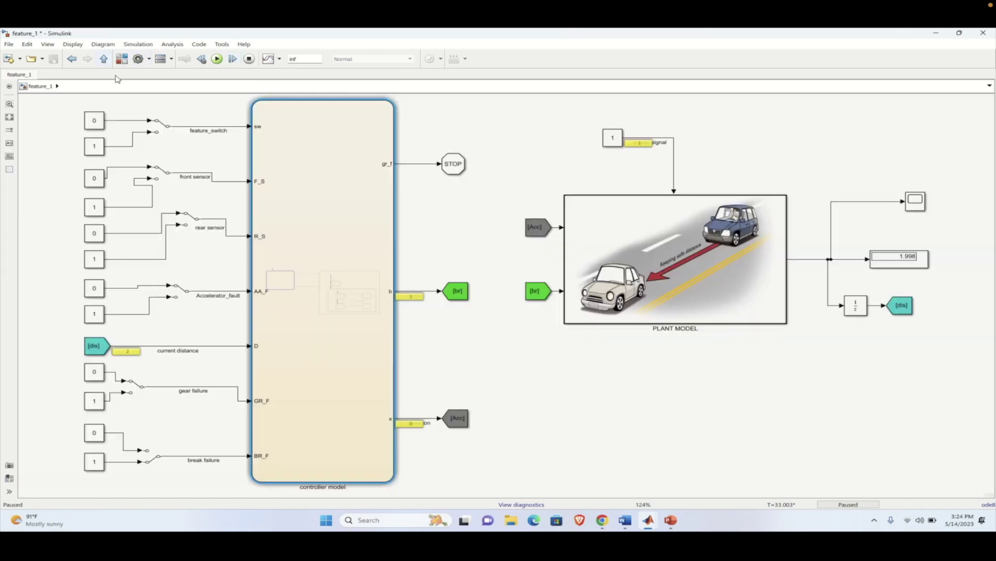
pyautogui.doubleClick(299, 153)
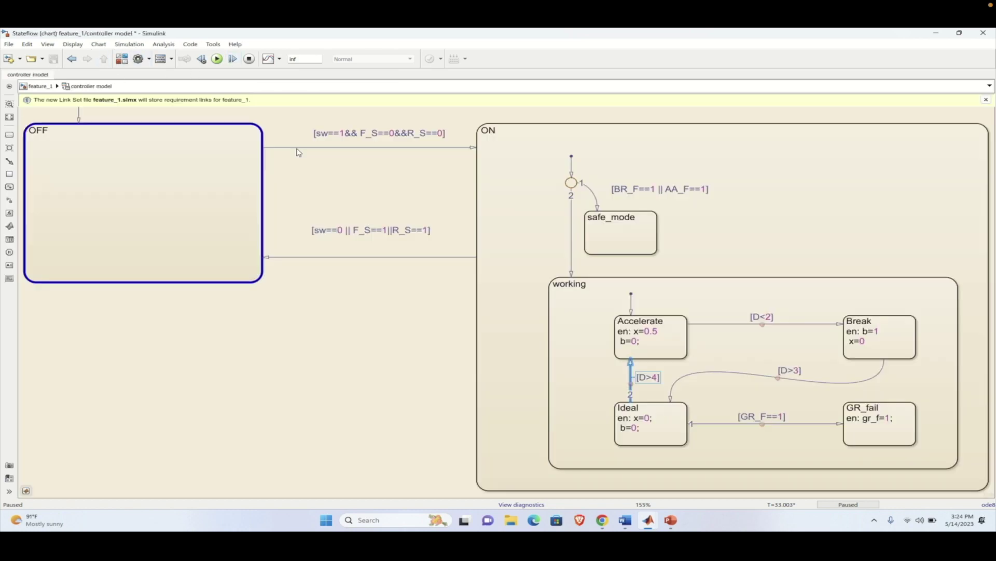
pyautogui.click(234, 61)
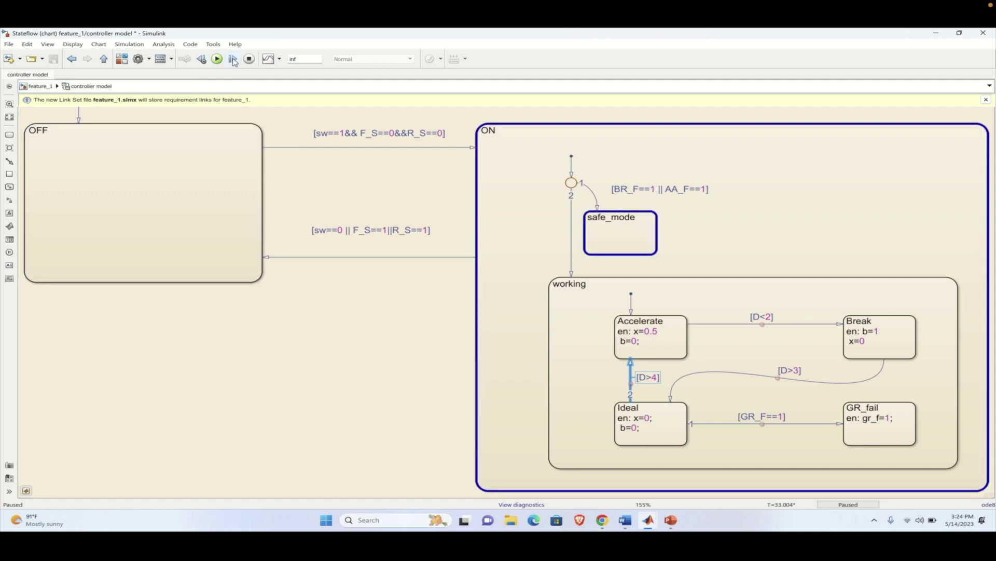
# Compare the controller outputs in the top-level model with the active state in the chart.
pyautogui.press('Escape')
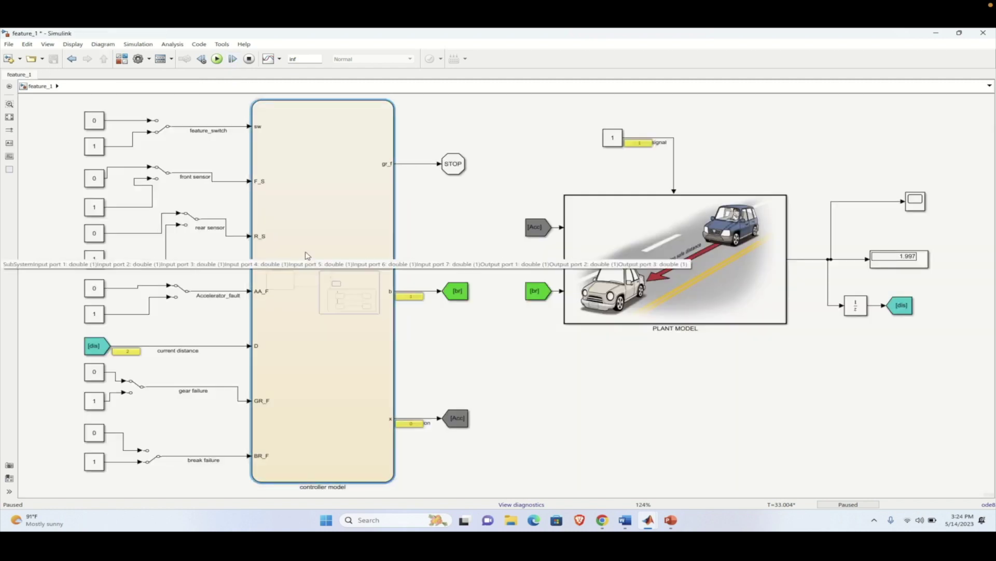
pyautogui.doubleClick(304, 219)
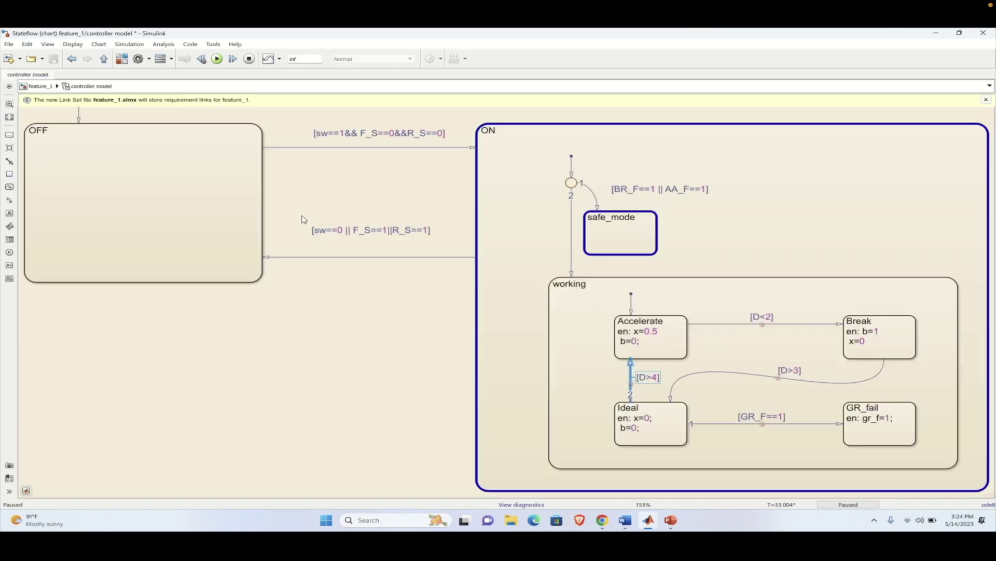
pyautogui.click(106, 60)
# Step the simulation forward several times from the top-level model and stop the run.
pyautogui.click(233, 59)
pyautogui.click(233, 59)
pyautogui.click(233, 59)
pyautogui.click(233, 59)
pyautogui.click(233, 60)
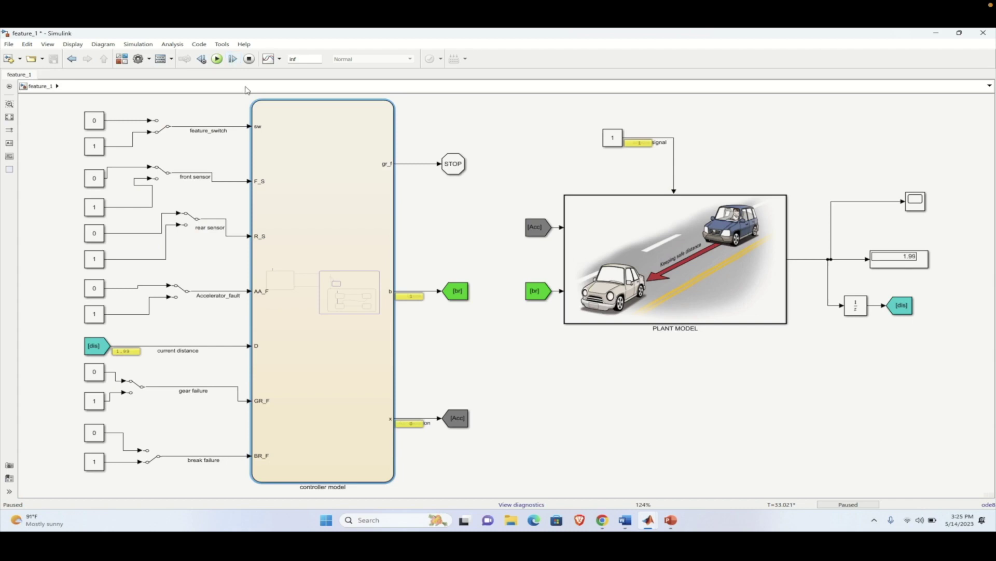
pyautogui.click(250, 59)
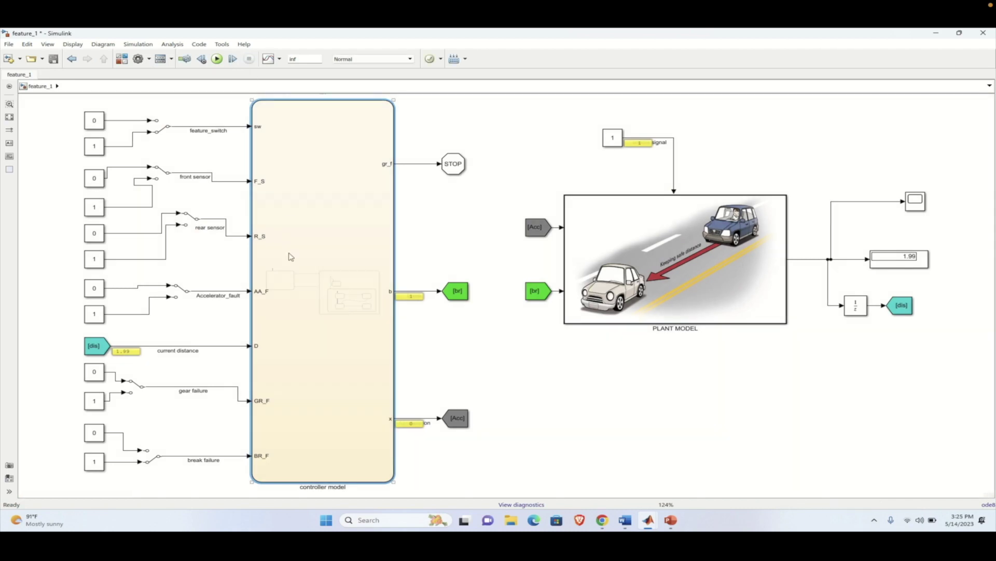
pyautogui.moveTo(455, 33)
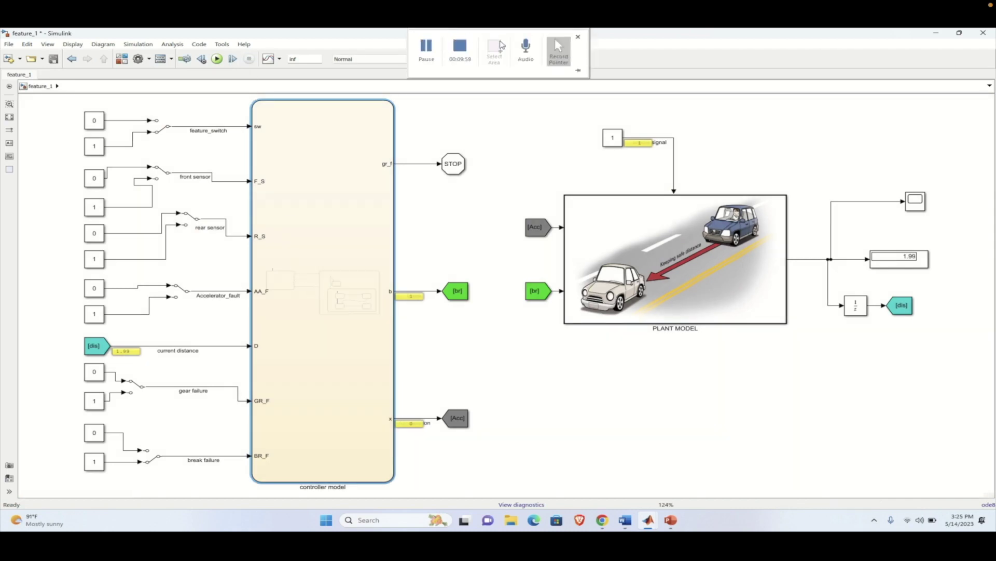